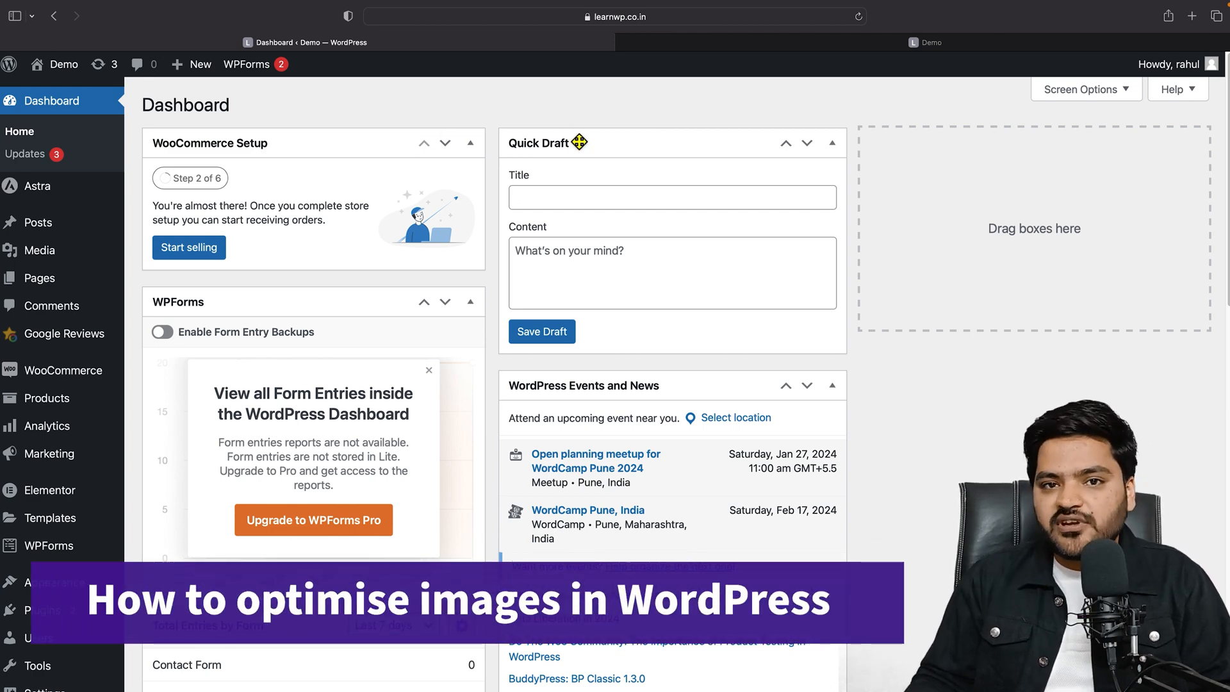
- View the live store's home page and its All Products page
click(750, 44)
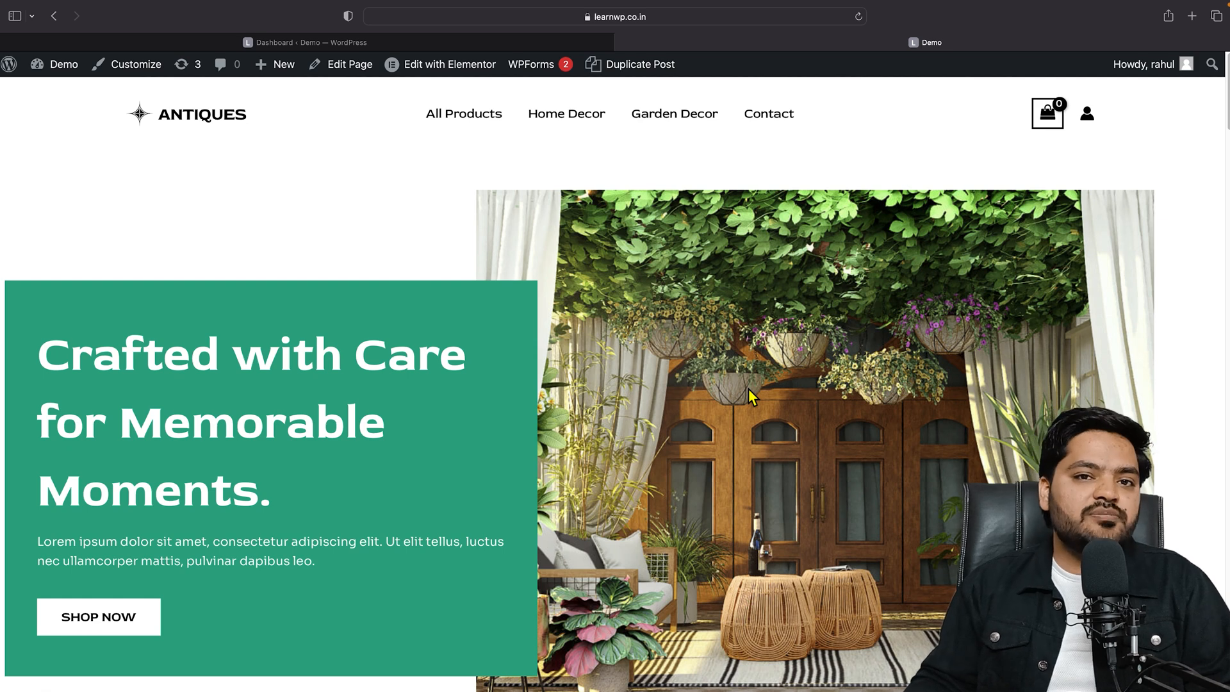
drag(91, 362, 243, 498)
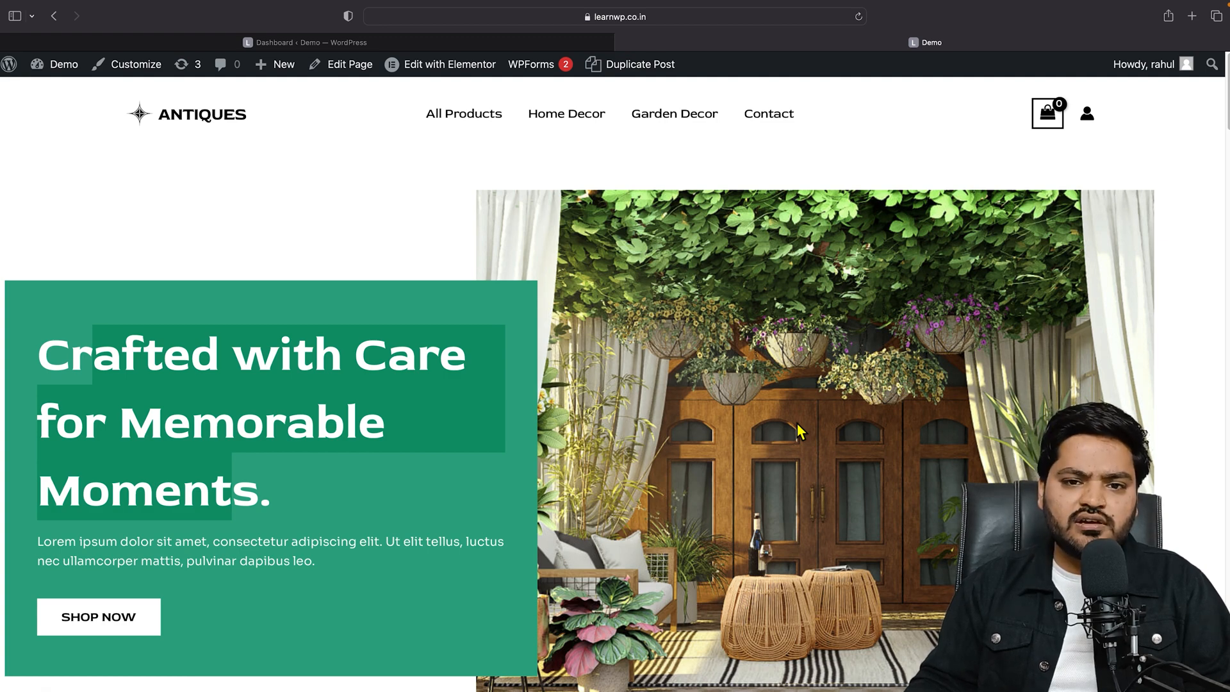
click(468, 115)
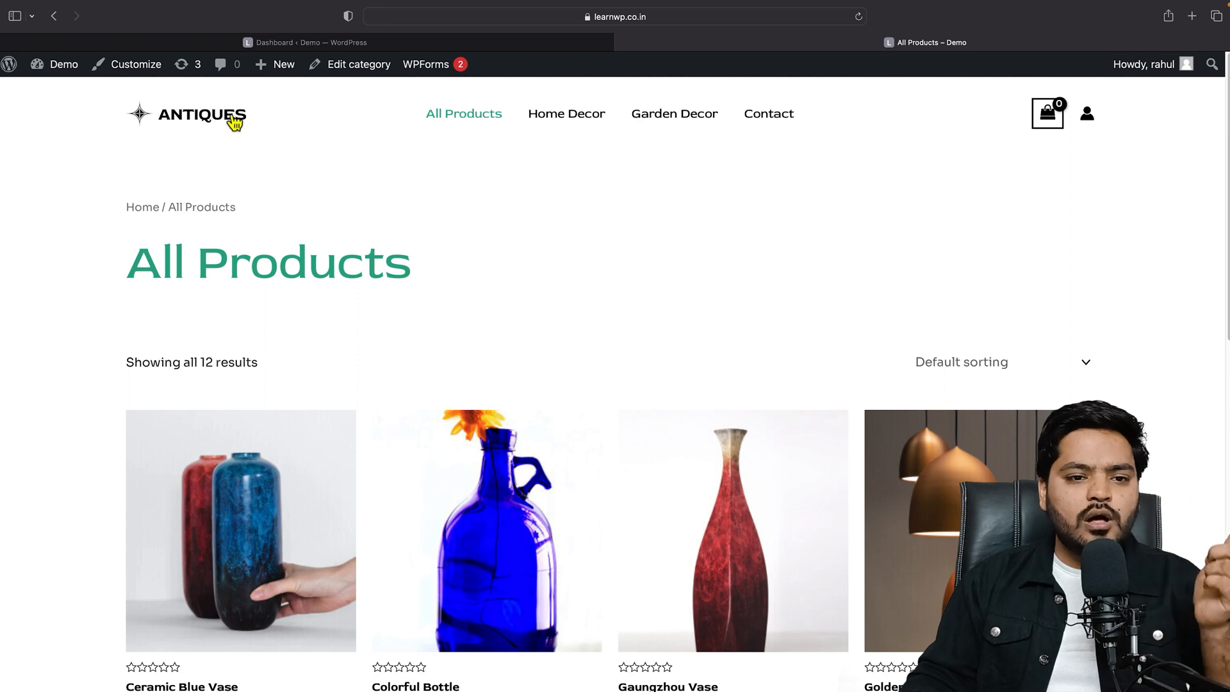
- Return to the site admin, search the new plugins for "smush", and install and activate the Smush image optimization plugin
click(206, 42)
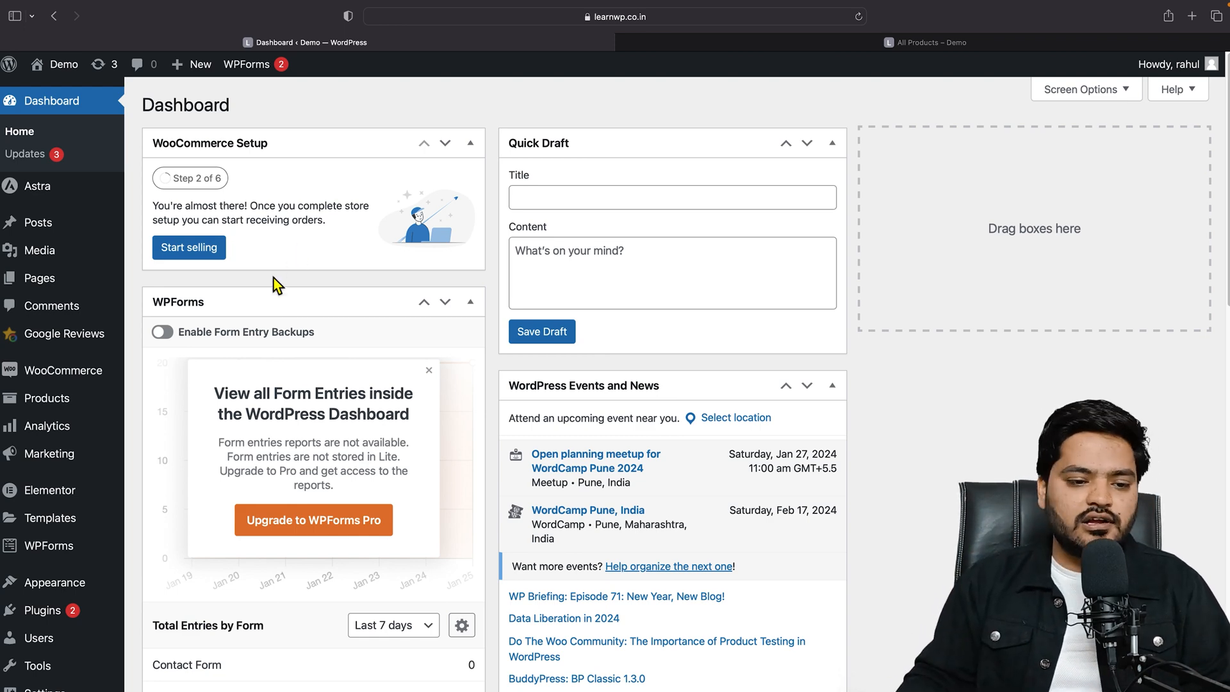
mouse_move(72, 615)
click(188, 640)
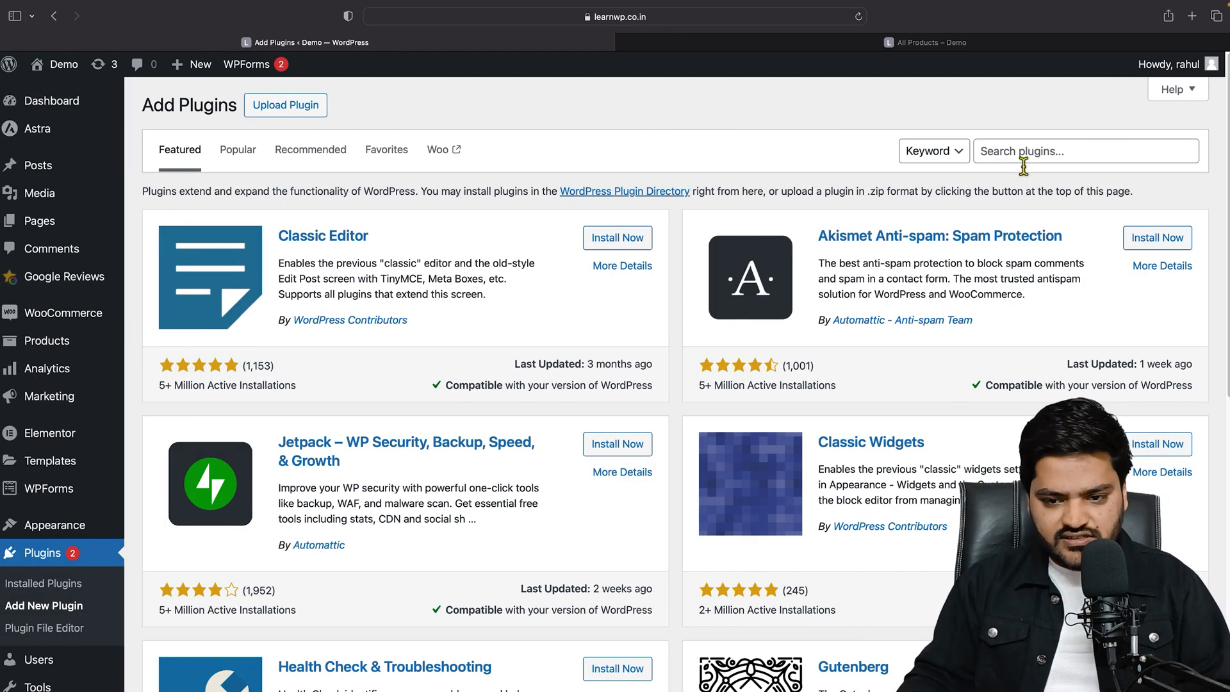
click(996, 170)
text(smsuch)
key(BackSpace)
key(BackSpace)
key(BackSpace)
key(BackSpace)
text(ush)
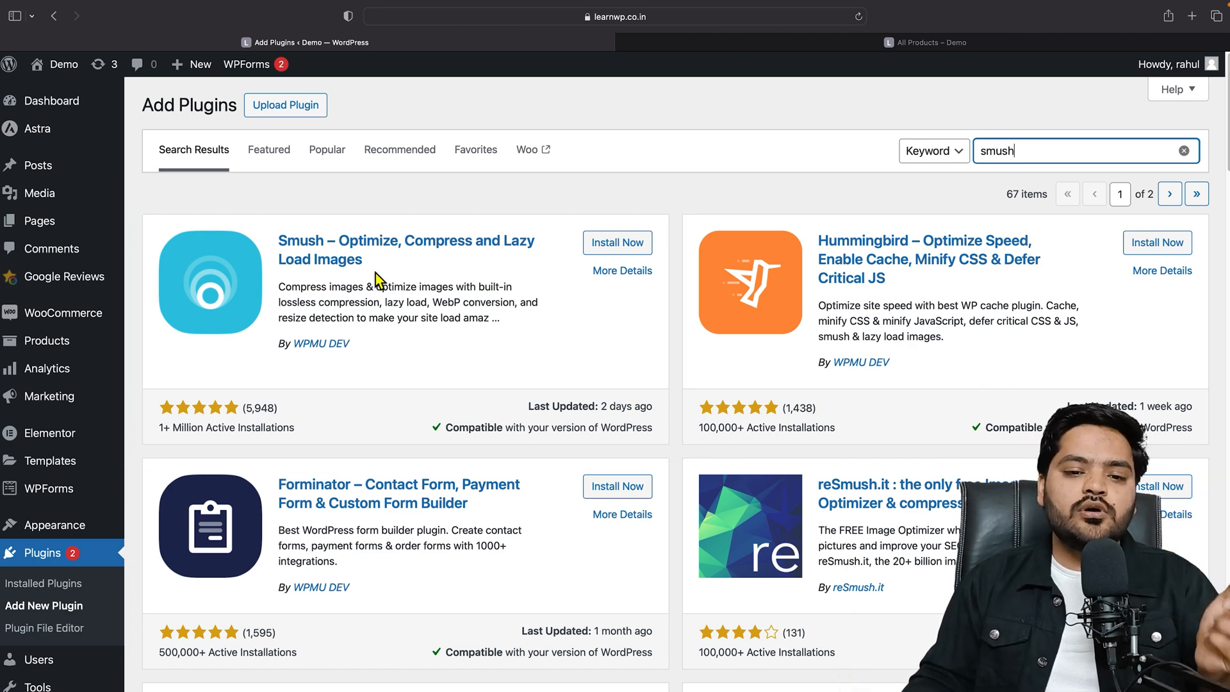
click(607, 247)
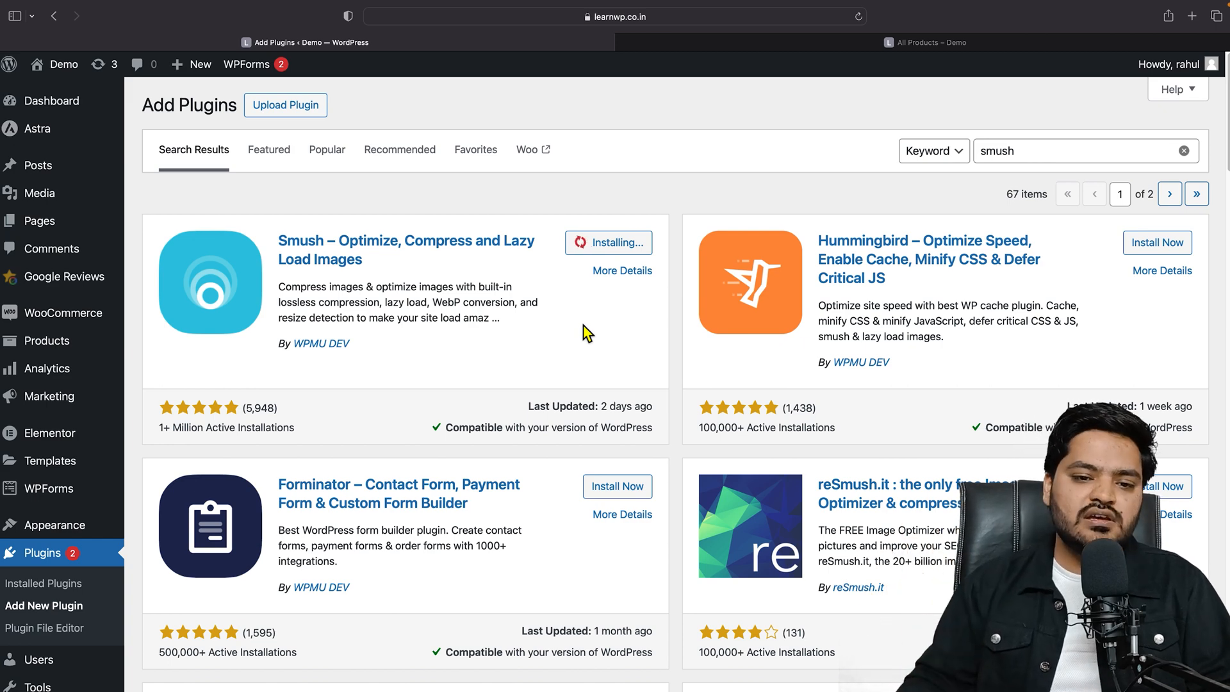
click(627, 244)
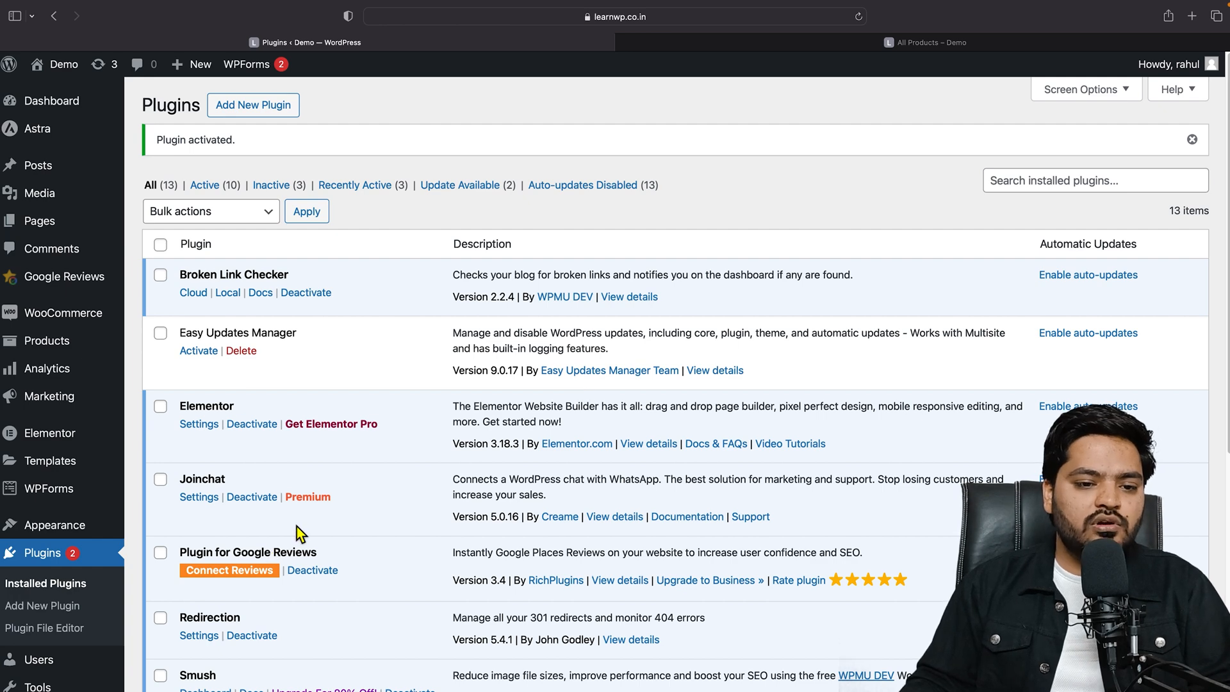
- Open the Smush plugin's dashboard and skip its setup wizard
scroll(298, 527, down, 5)
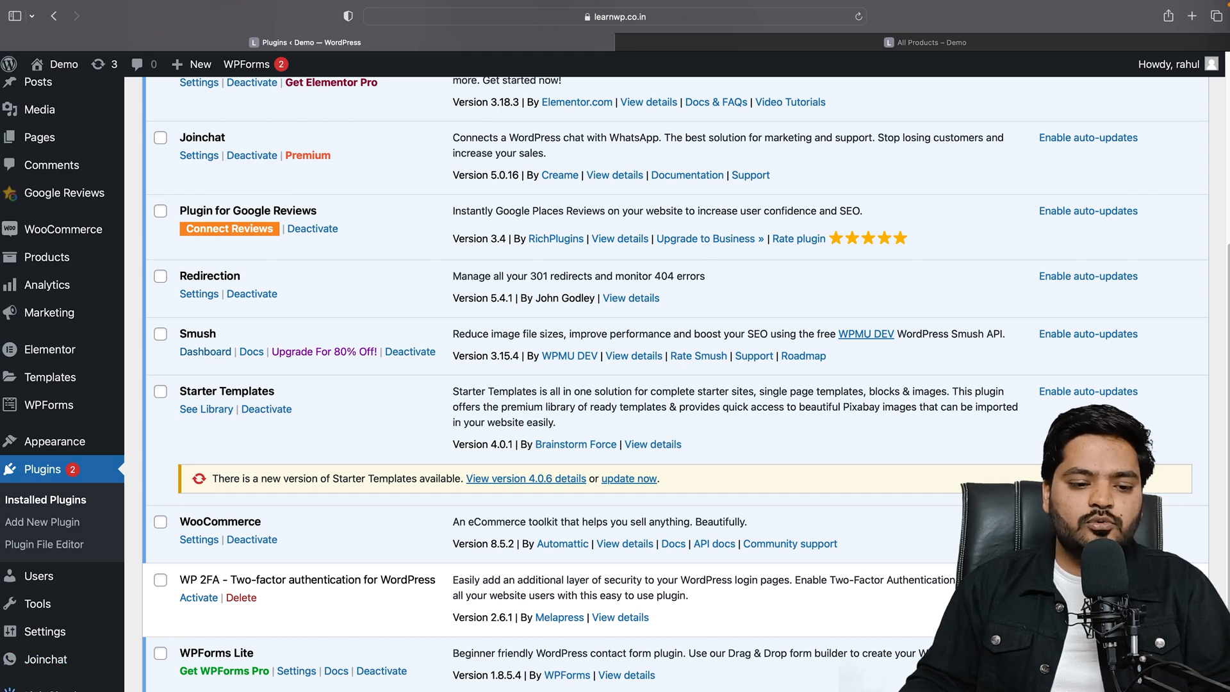
click(45, 689)
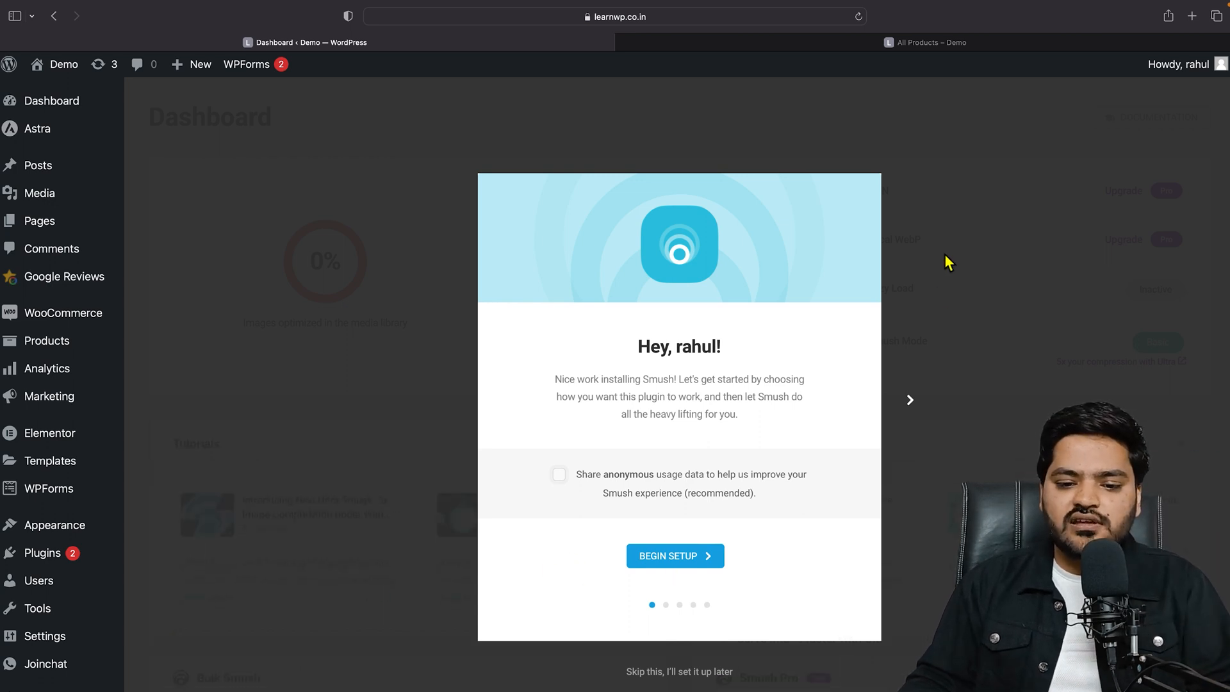
click(675, 681)
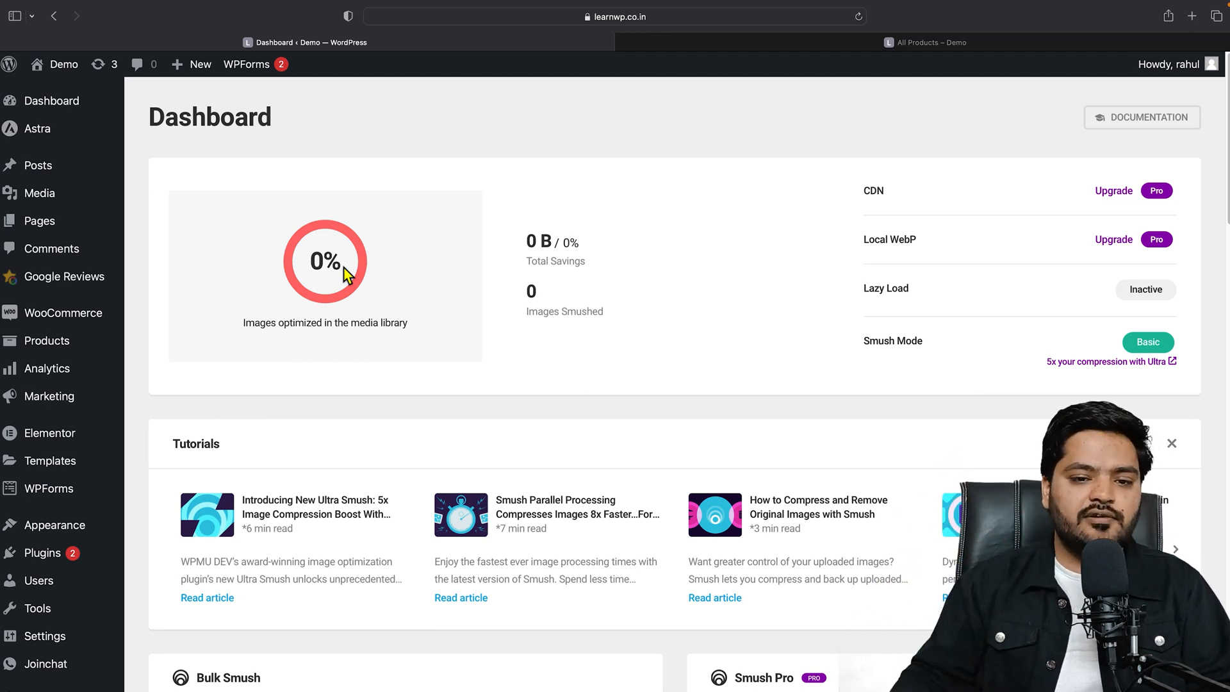
- Run Bulk Smush to compress all unoptimized images in the media library
scroll(540, 385, down, 6)
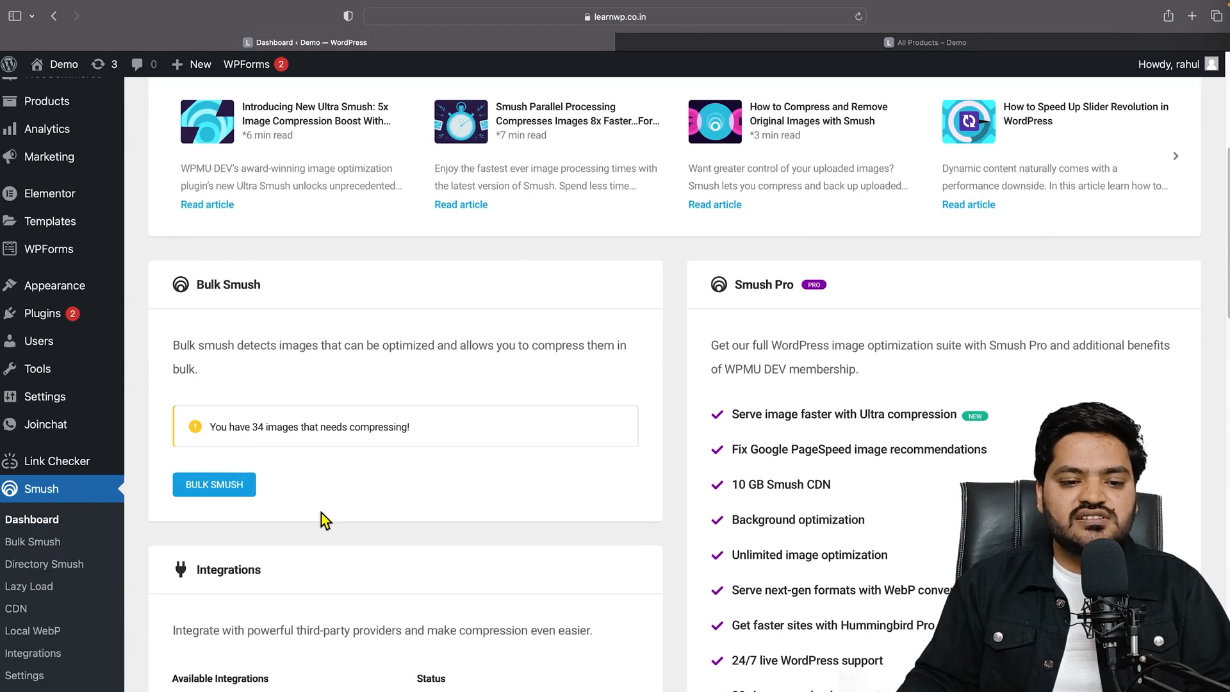
click(223, 431)
drag(223, 430, 398, 431)
click(357, 471)
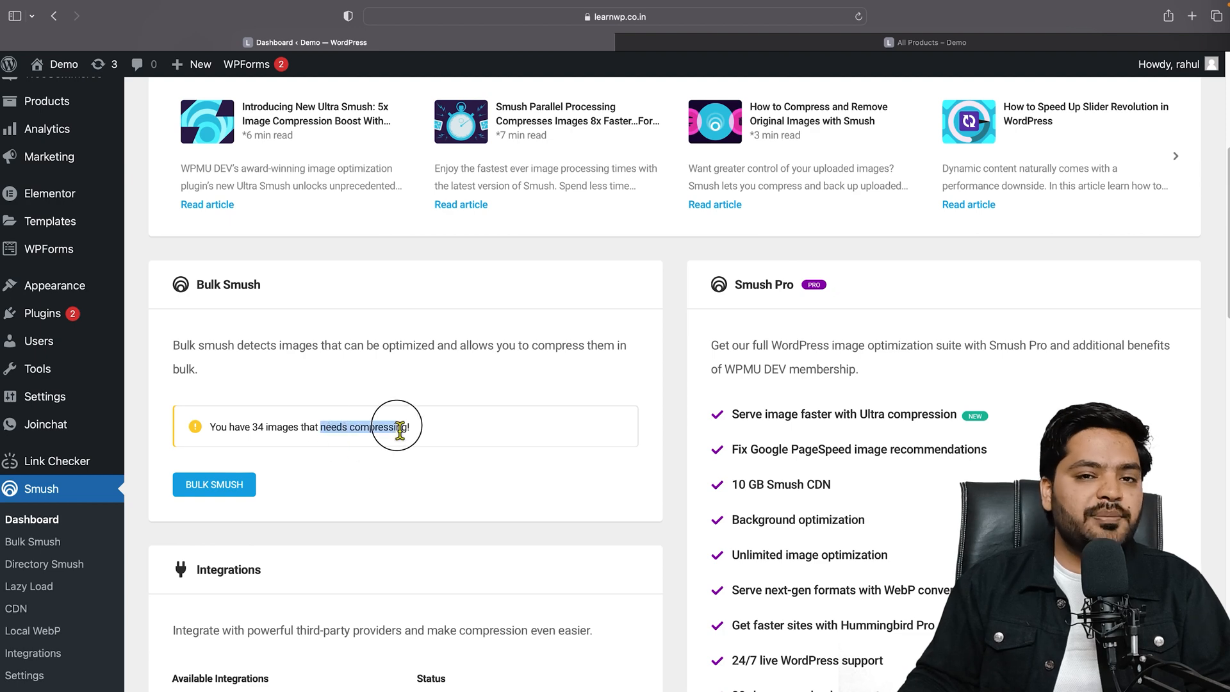
click(390, 492)
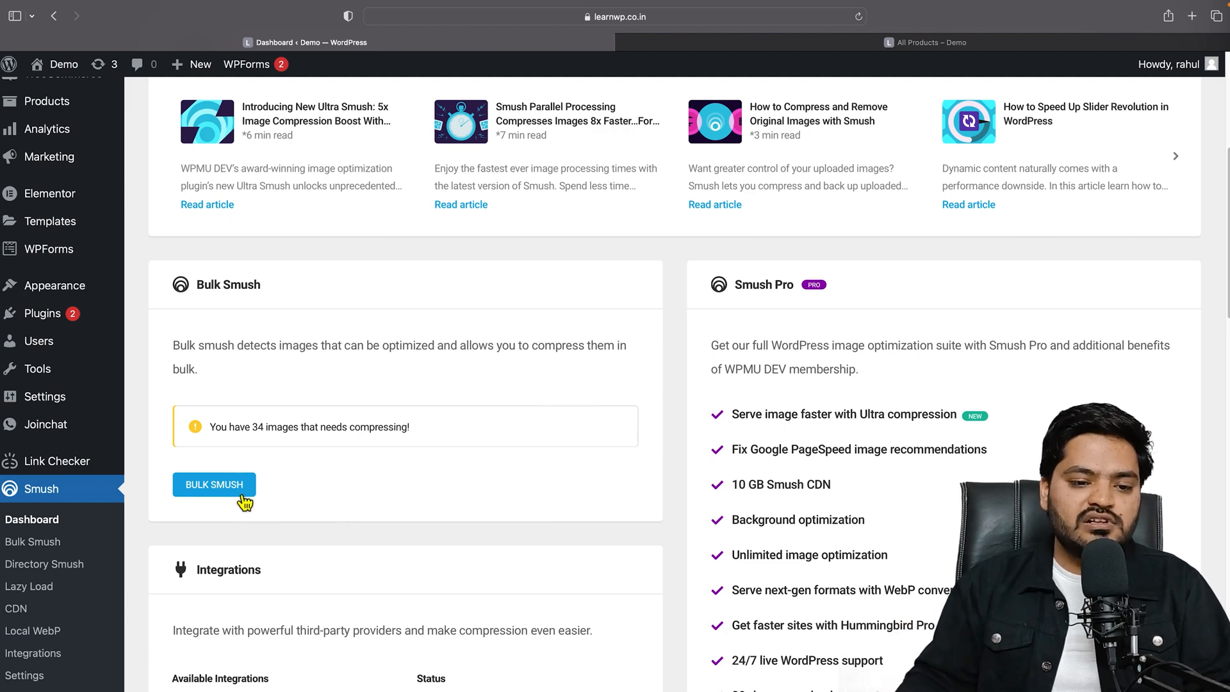
click(224, 489)
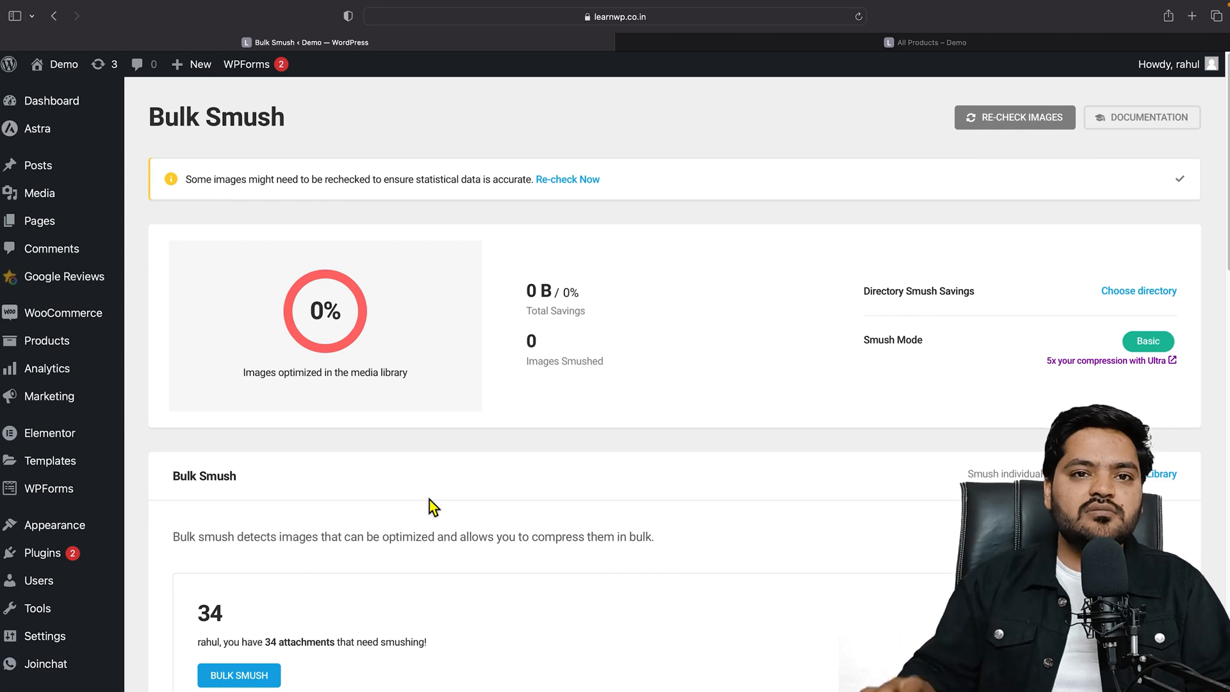
scroll(429, 499, down, 3)
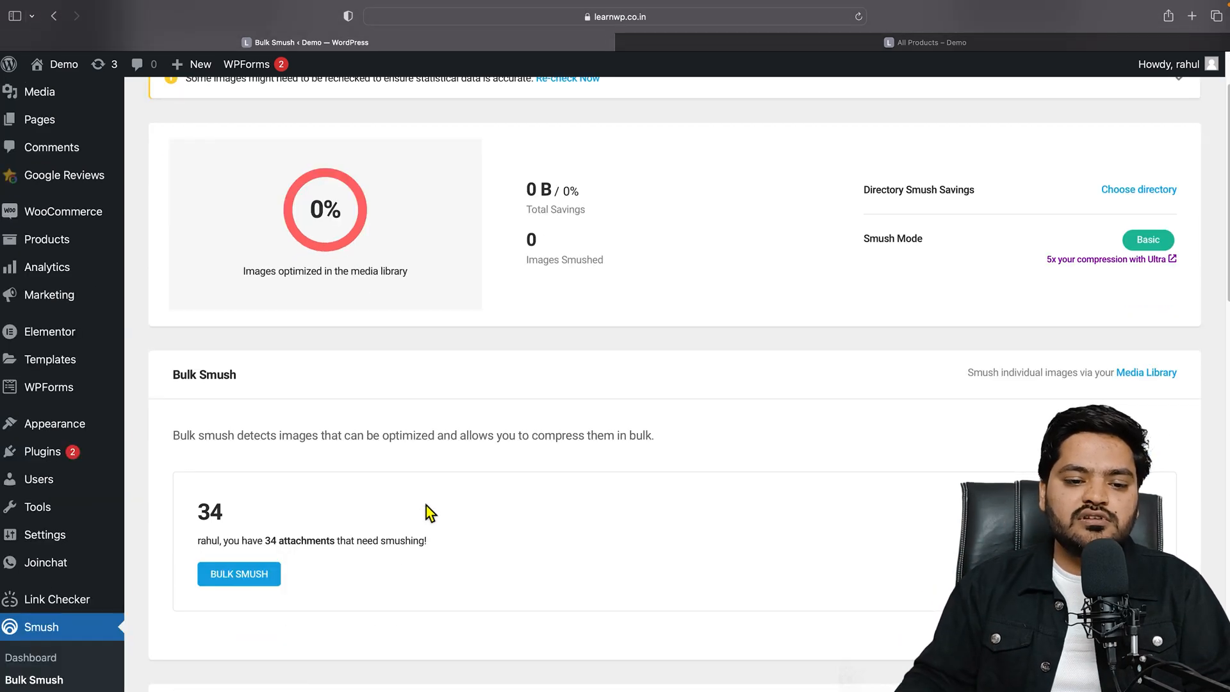
click(237, 584)
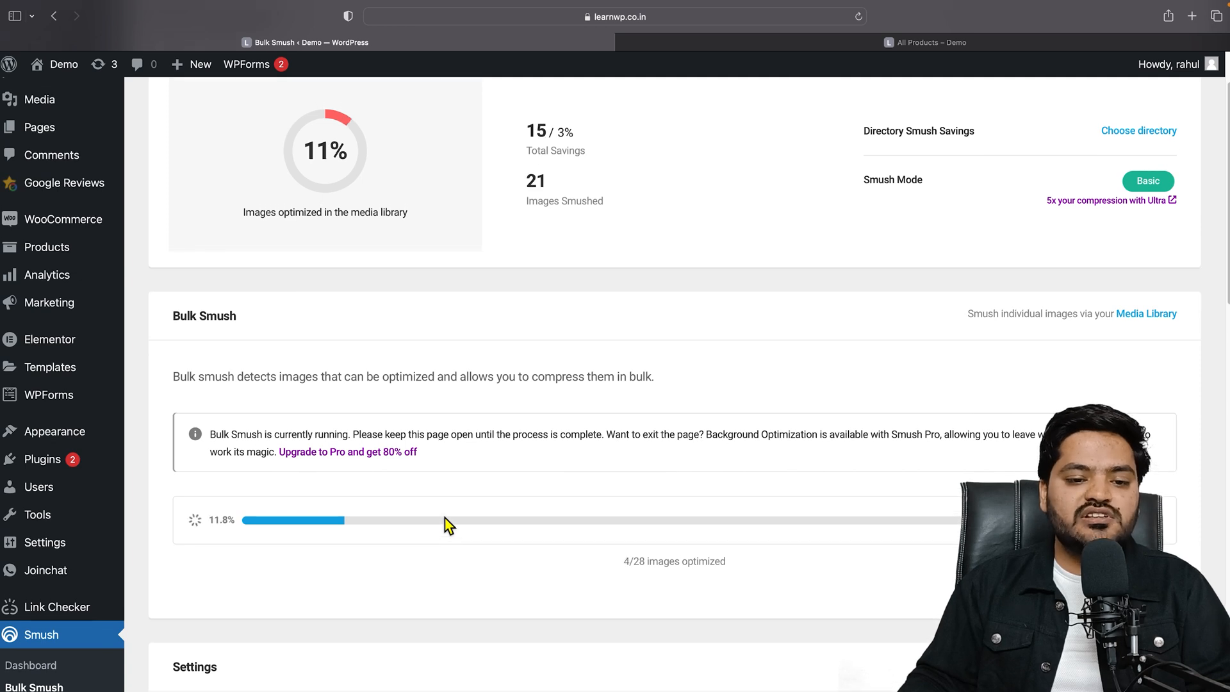
scroll(447, 522, up, 3)
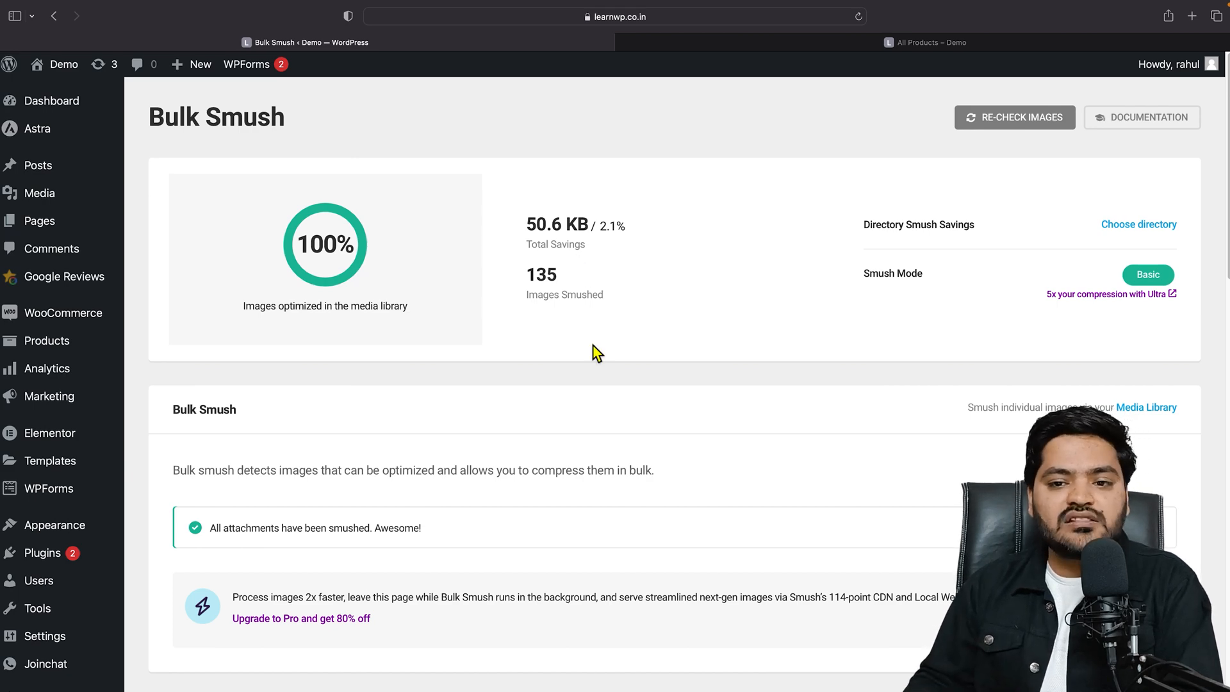
- Examine the Smush dashboard's sections on integrations, Pro features, CDN, Directory Smush and Lazy Load
scroll(596, 417, down, 4)
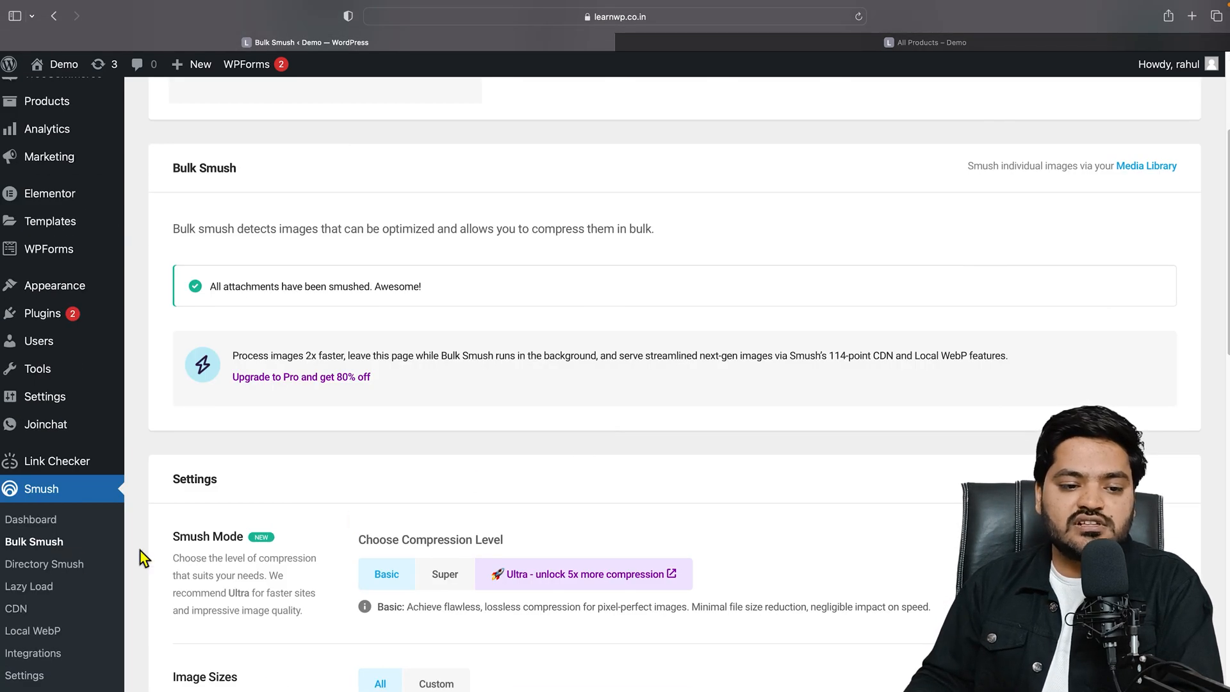
click(26, 520)
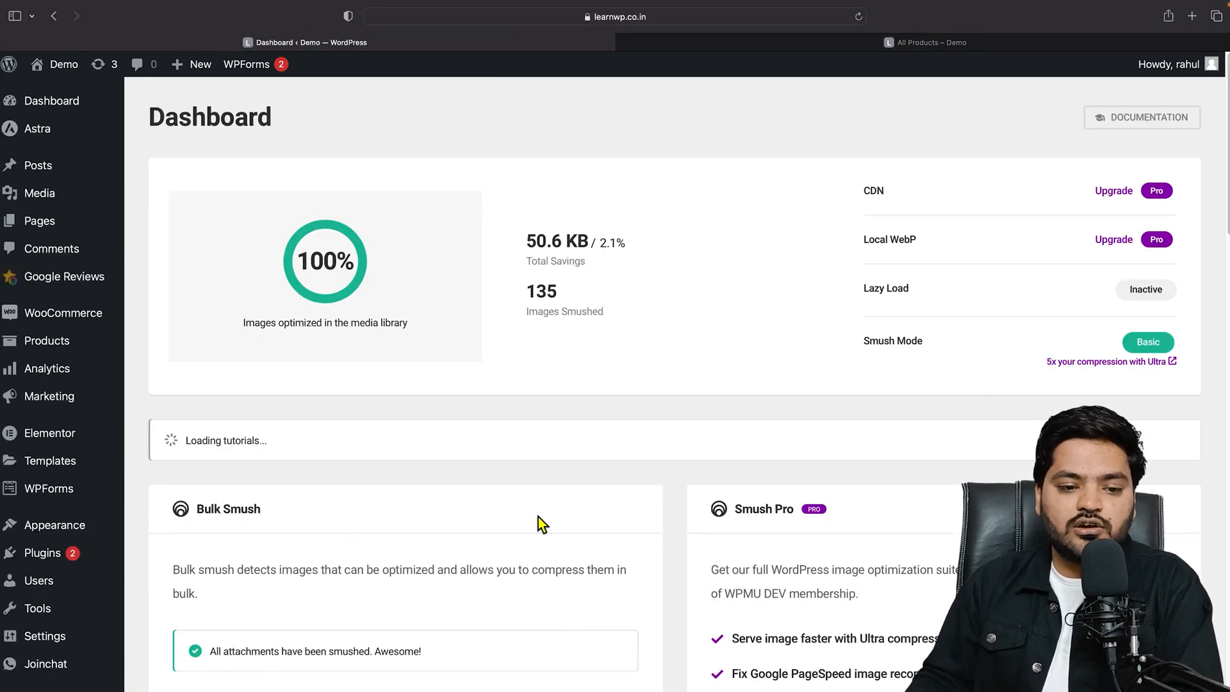
scroll(538, 516, down, 4)
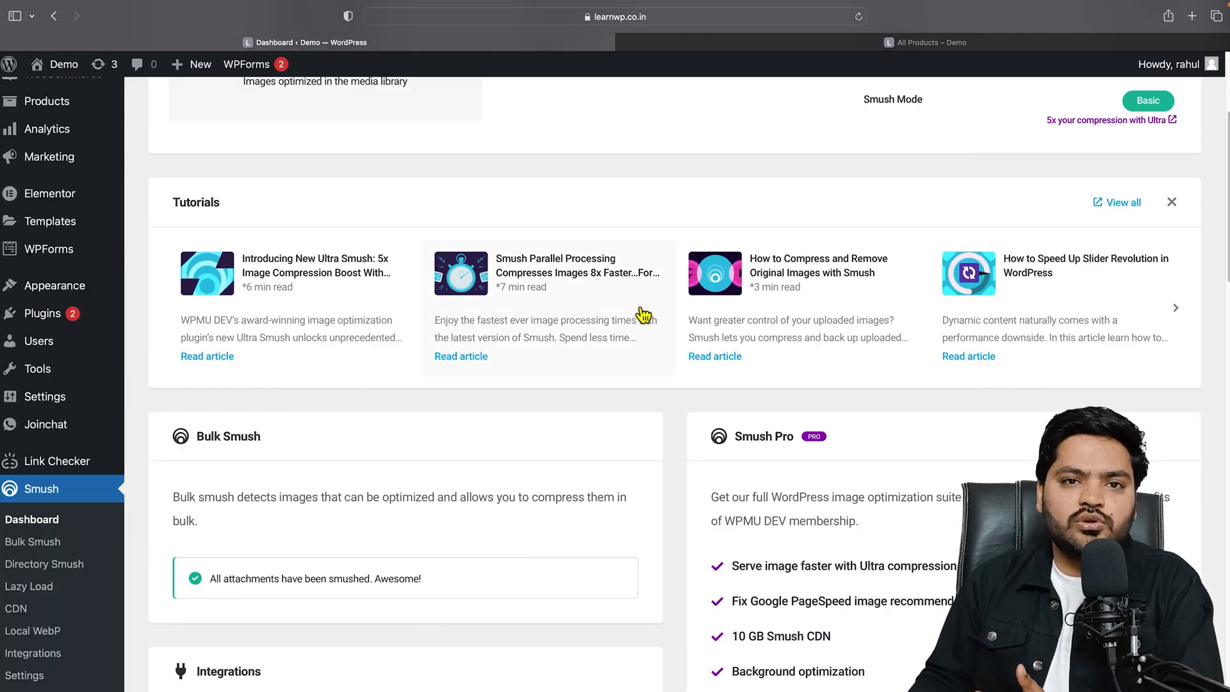
scroll(585, 389, down, 4)
scroll(589, 389, down, 4)
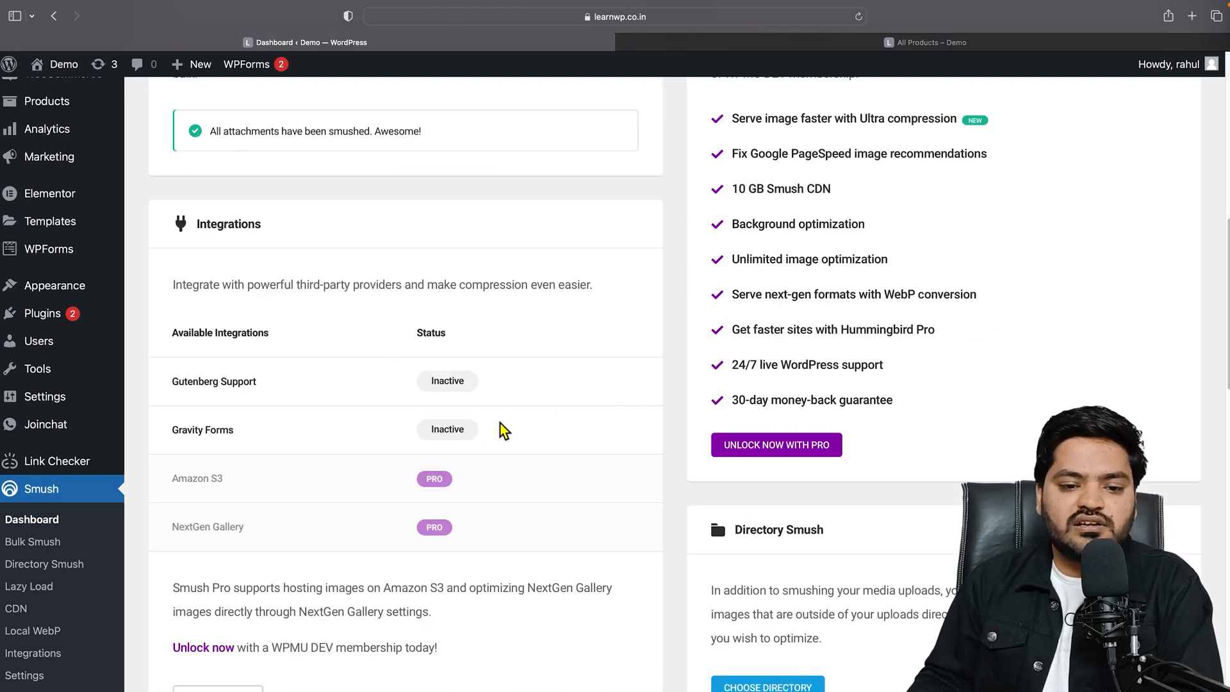
scroll(420, 420, down, 2)
scroll(575, 475, down, 4)
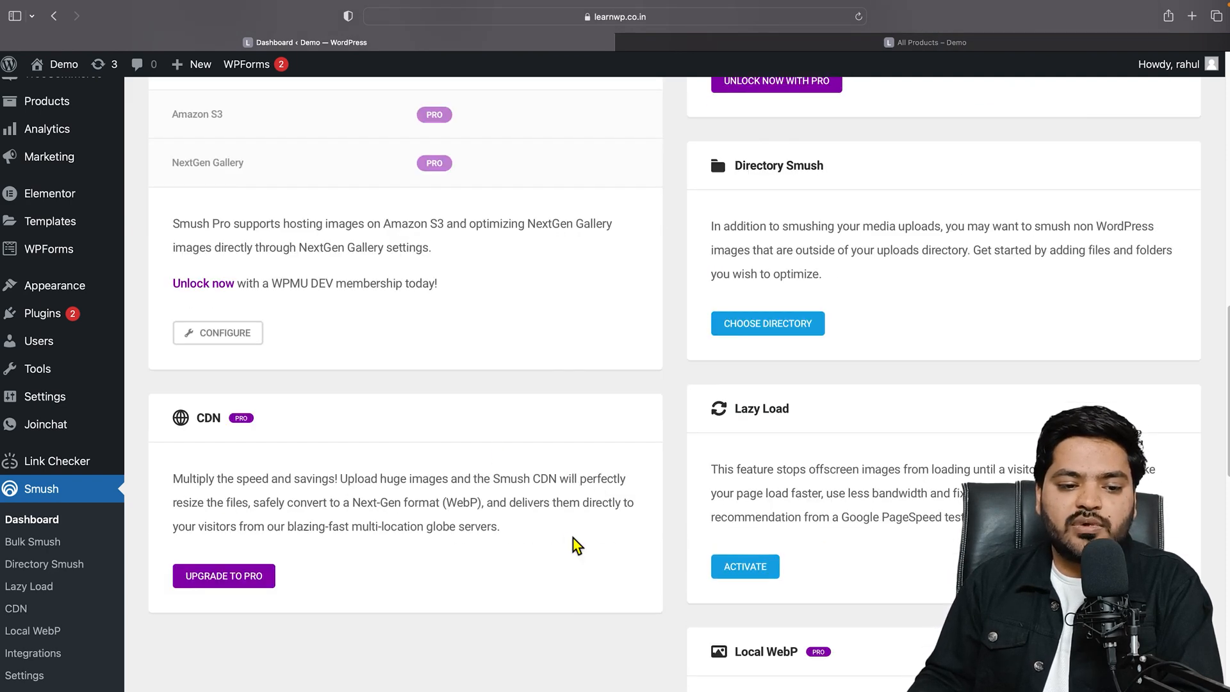
- Enable Image Resize Detection in Smush's general settings to detect and show incorrectly sized images, and save the changes
click(45, 676)
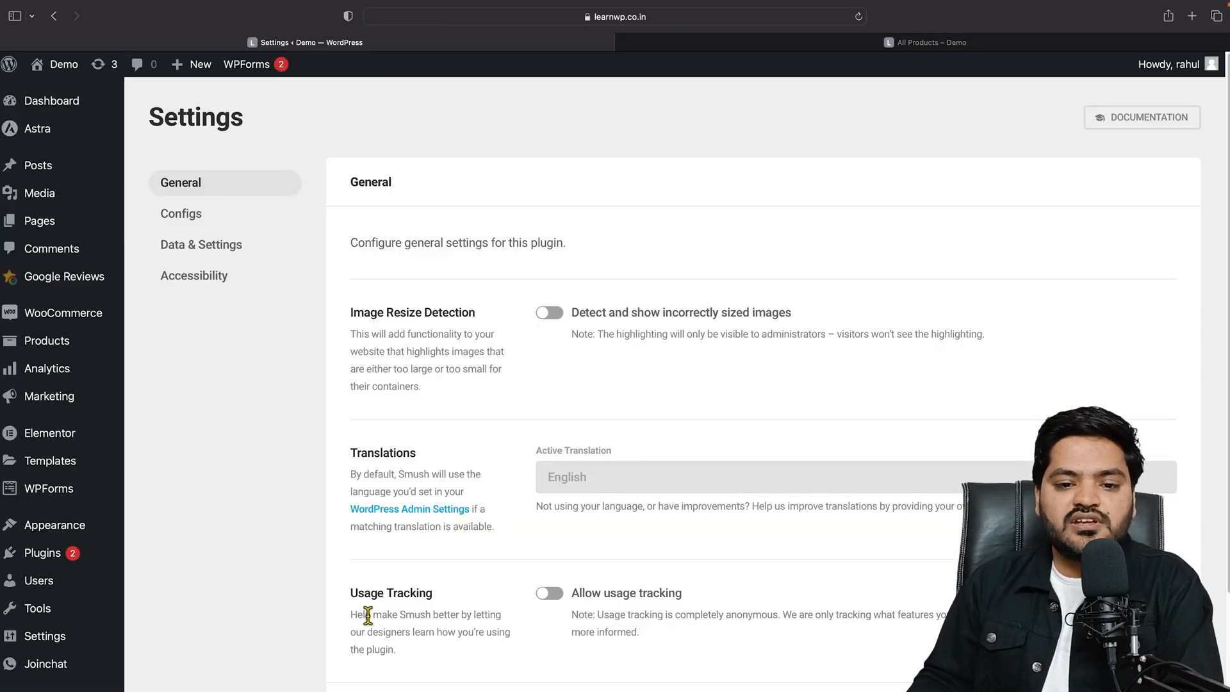
drag(352, 313, 474, 319)
click(473, 319)
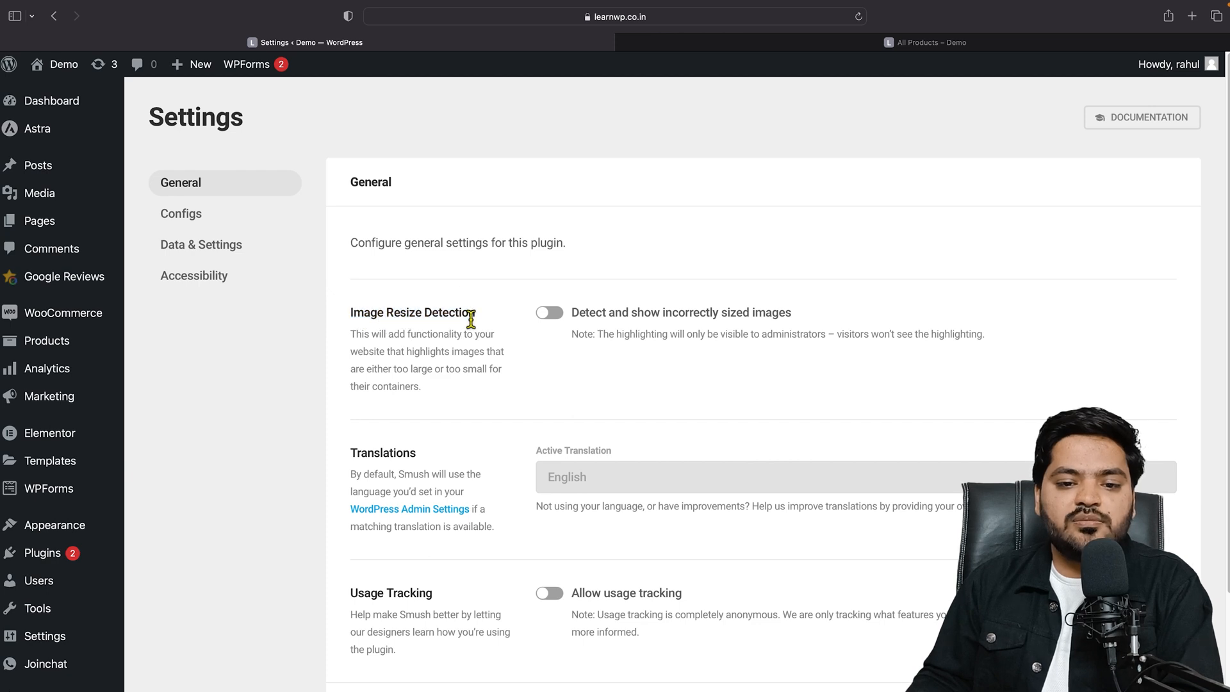
click(563, 315)
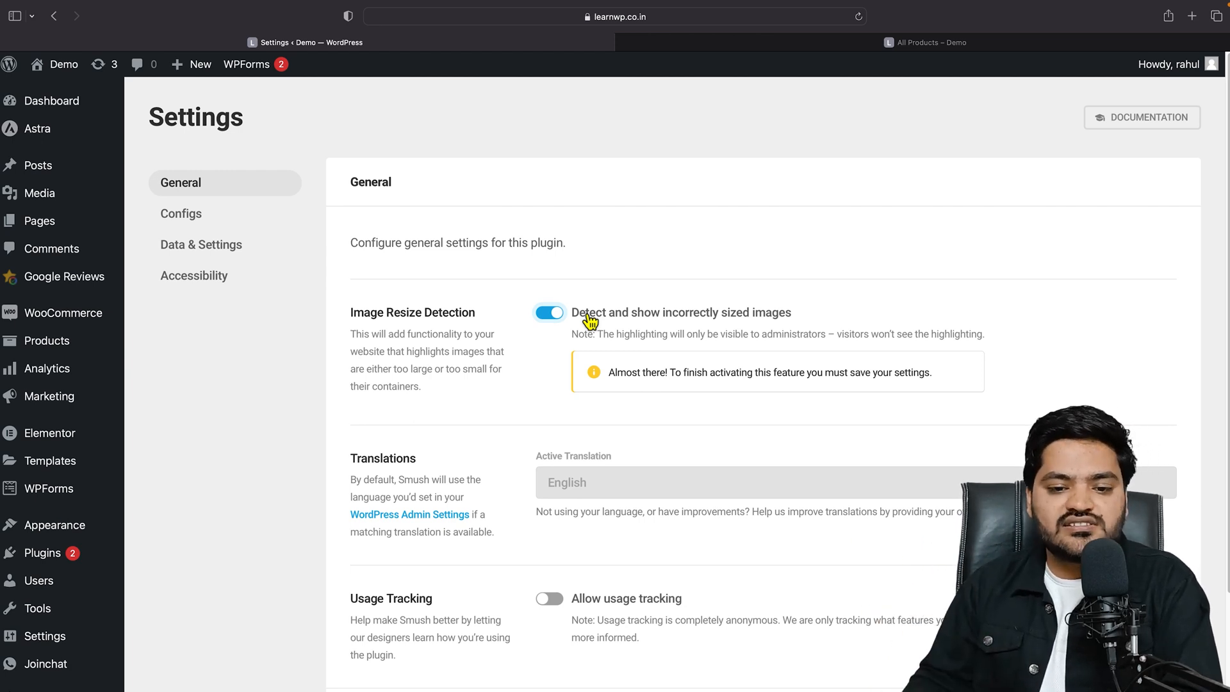
scroll(580, 465, down, 1)
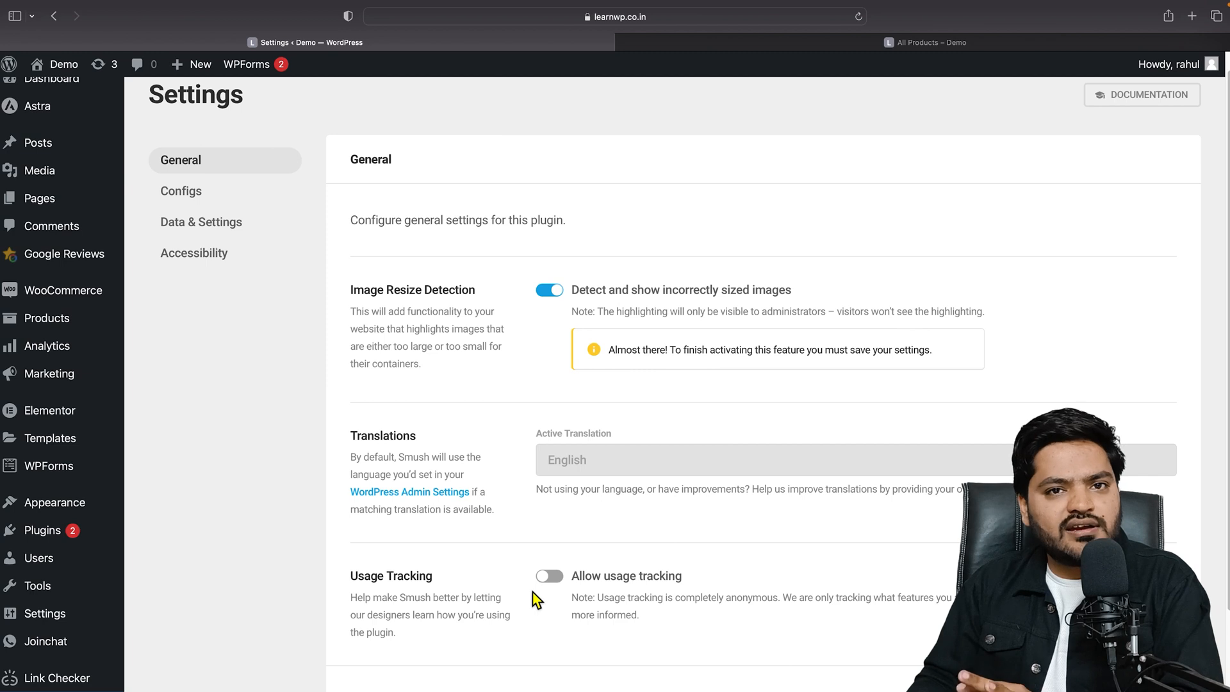
scroll(799, 660, down, 1)
click(867, 674)
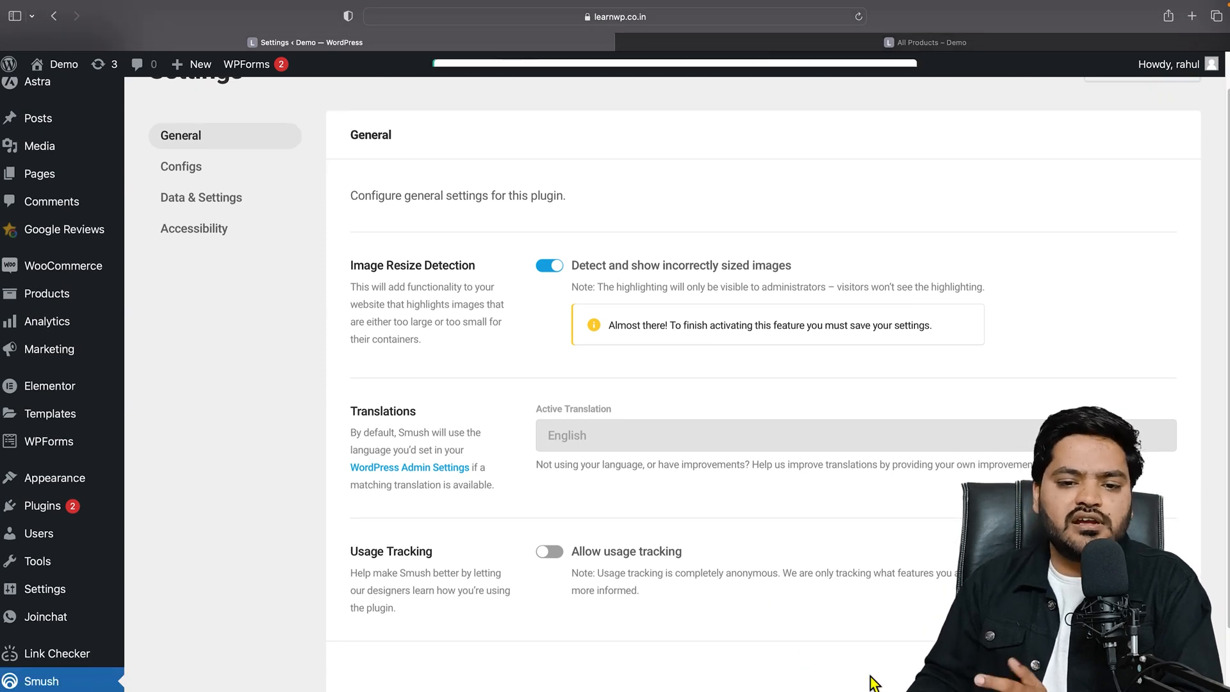
scroll(622, 579, up, 2)
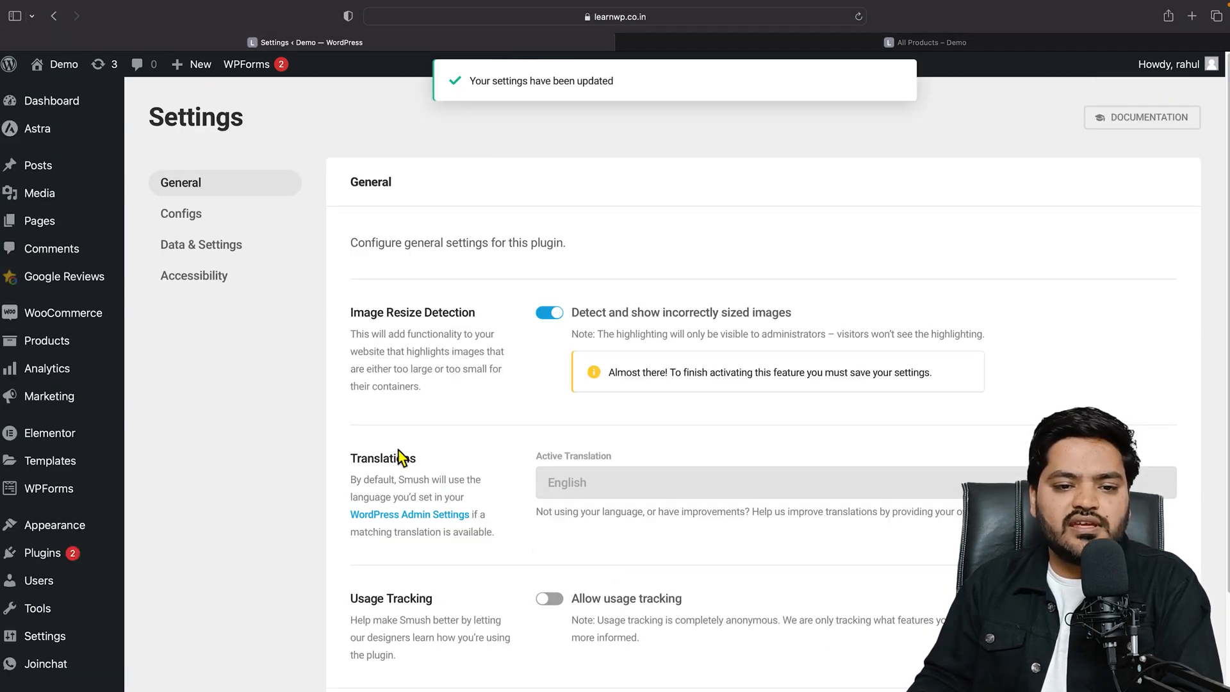
- Look through Smush's Configs, Data & Settings and Accessibility settings
click(223, 222)
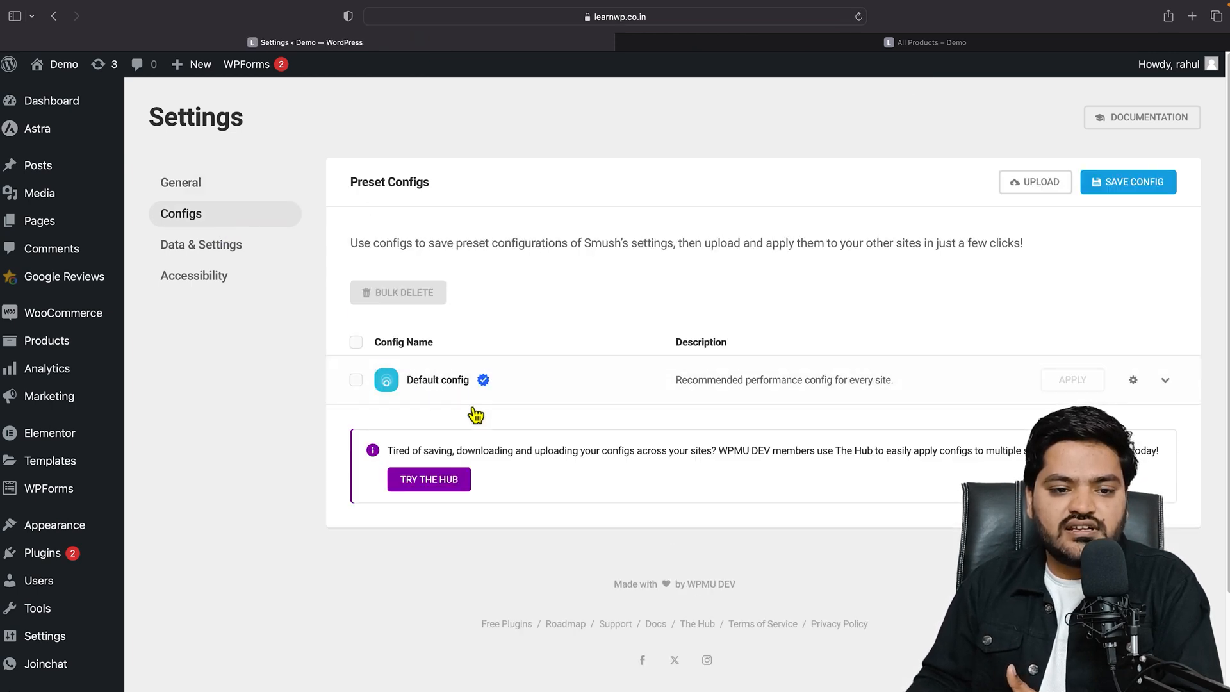
click(250, 257)
click(246, 282)
scroll(248, 420, down, 4)
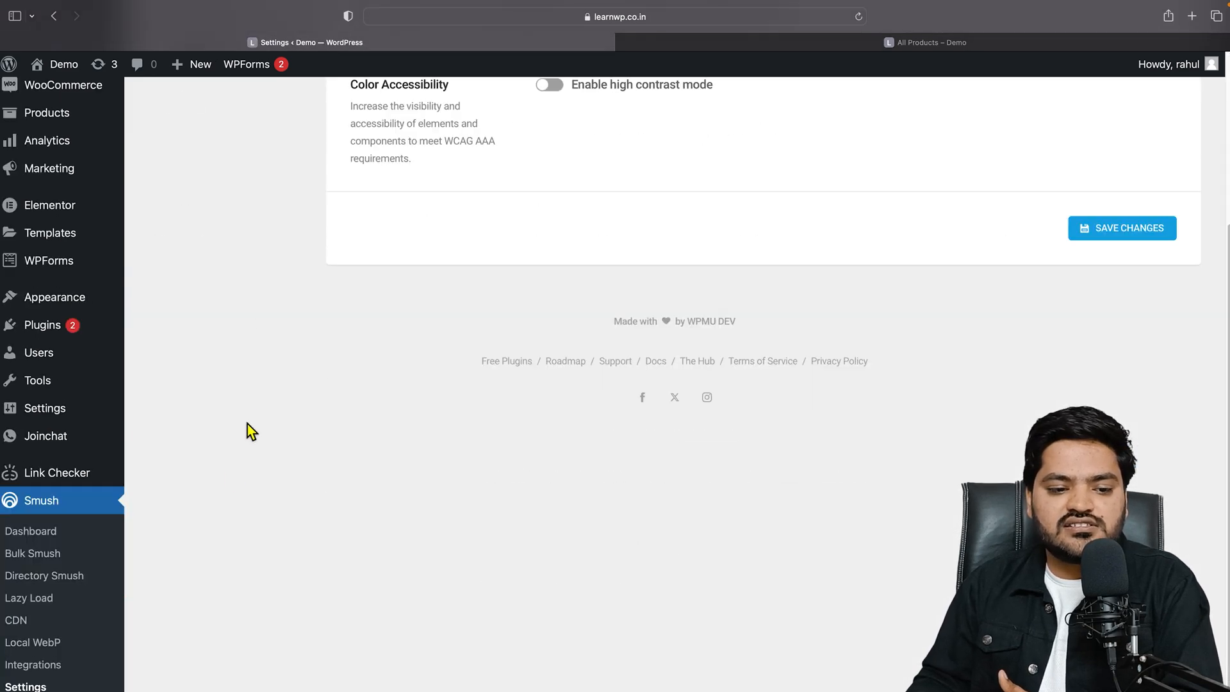
- Look at Smush's Directory Smush and Lazy Load pages
click(81, 585)
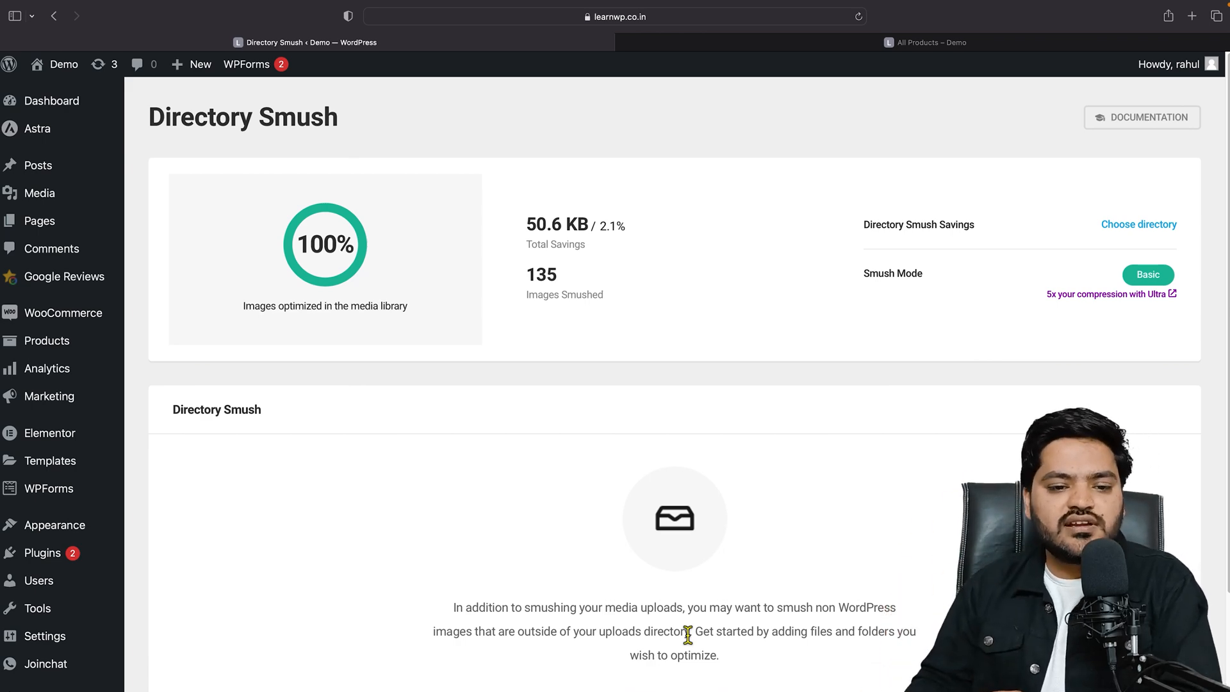
scroll(687, 635, down, 4)
click(61, 596)
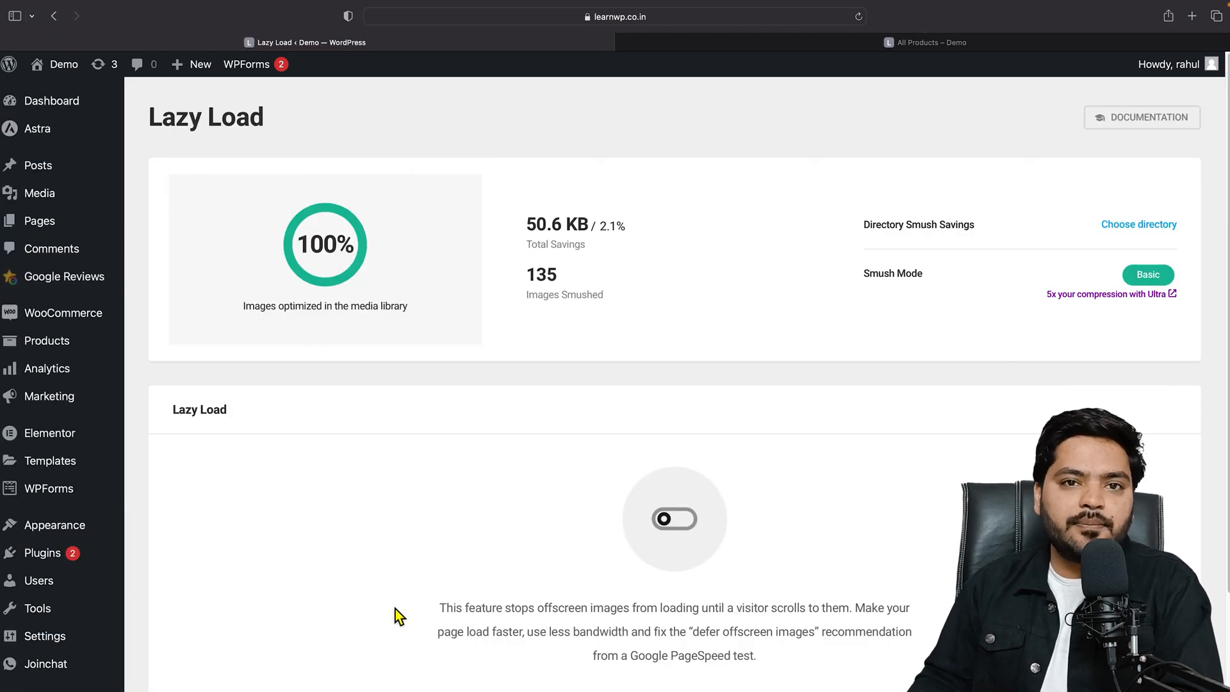
- Switch back to the live store and open its home page to check for incorrectly sized images
click(722, 41)
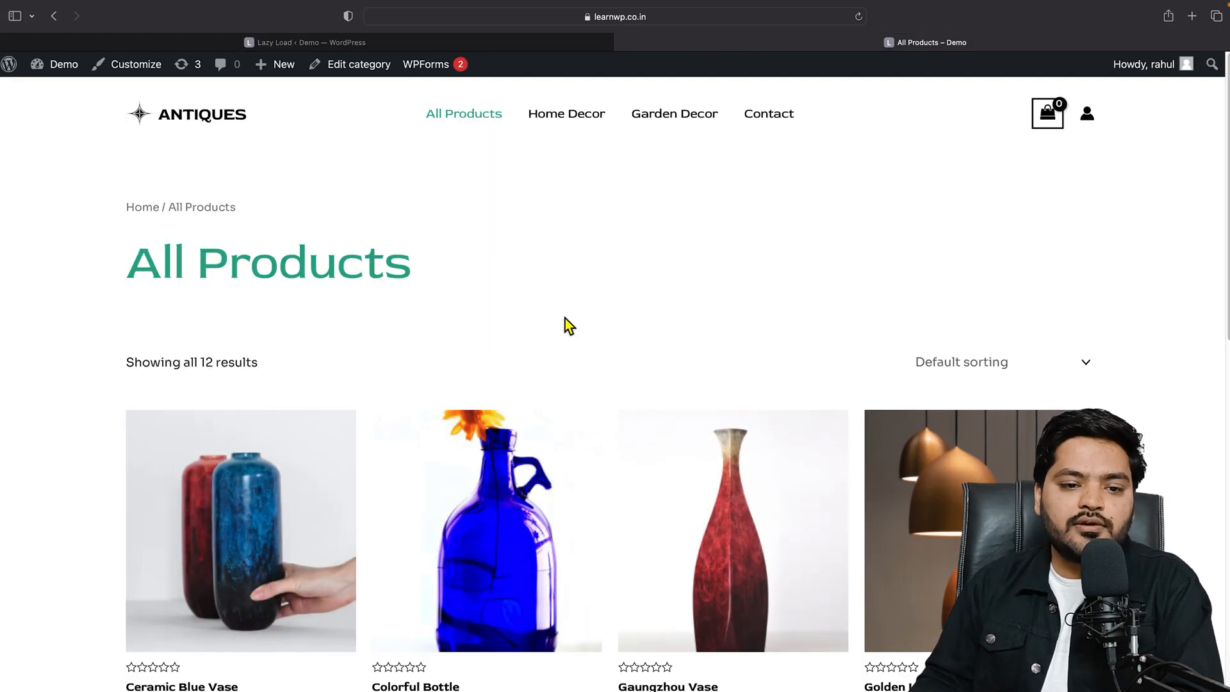
click(232, 120)
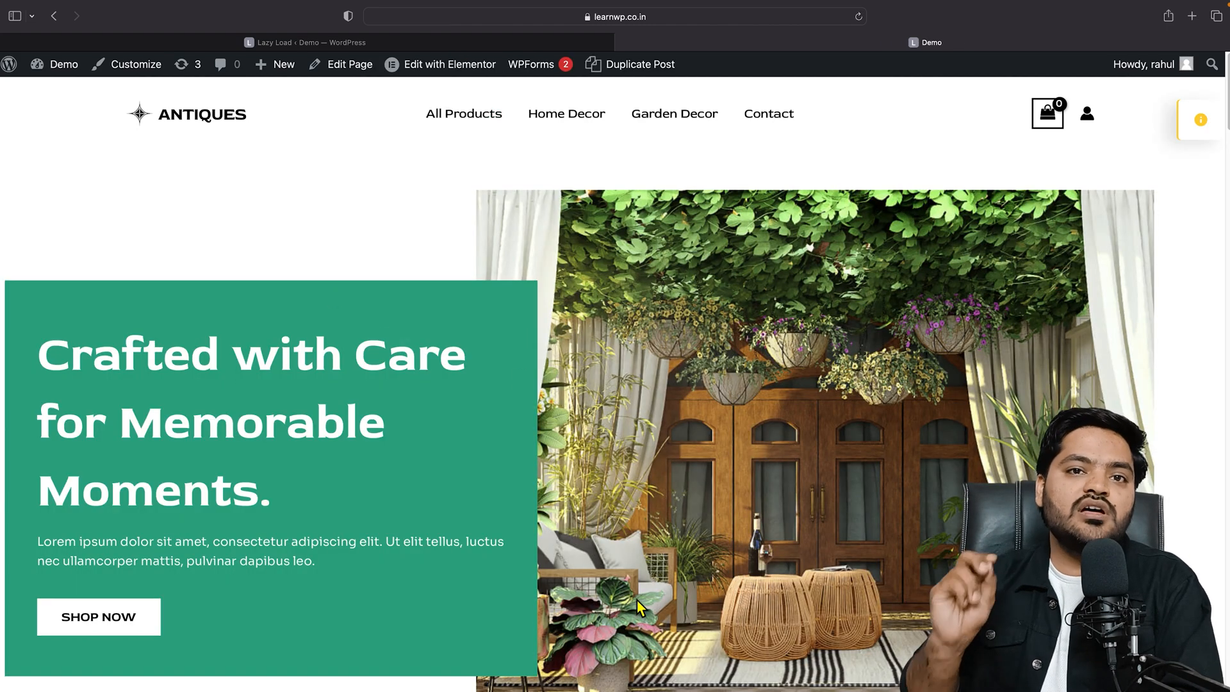
- Check the store's home page from the hero banner down to the footer for images flagged as incorrectly sized
scroll(637, 601, down, 20)
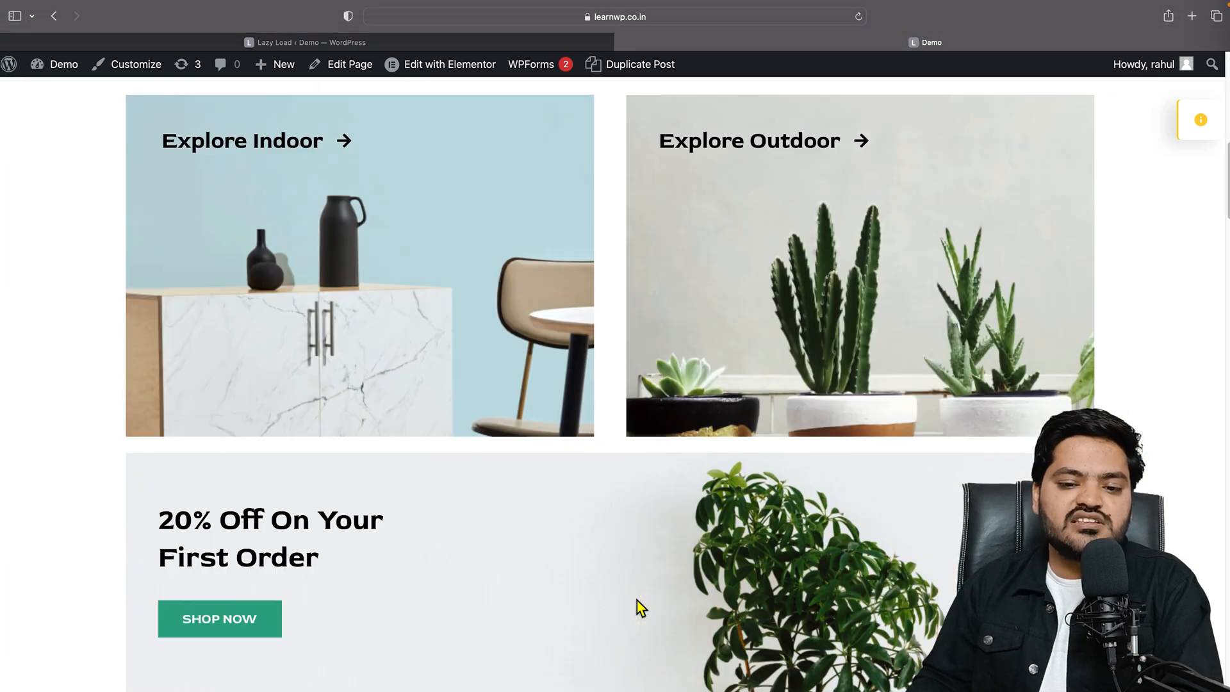
scroll(637, 601, down, 20)
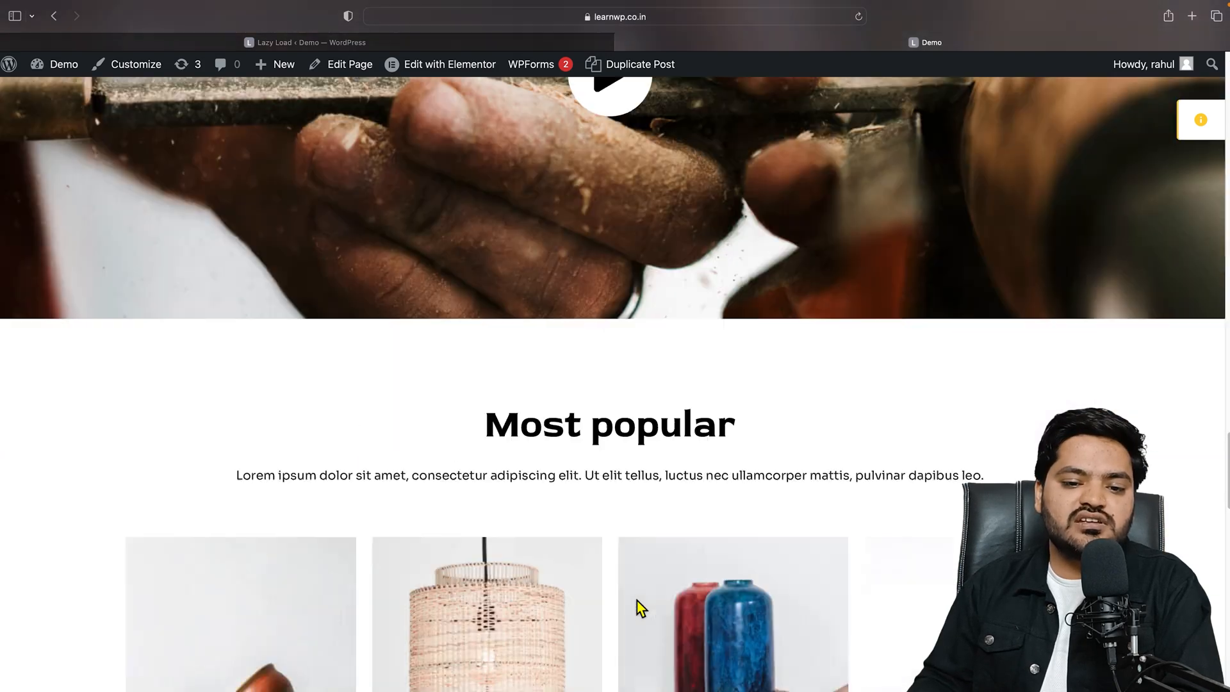
scroll(637, 601, down, 5)
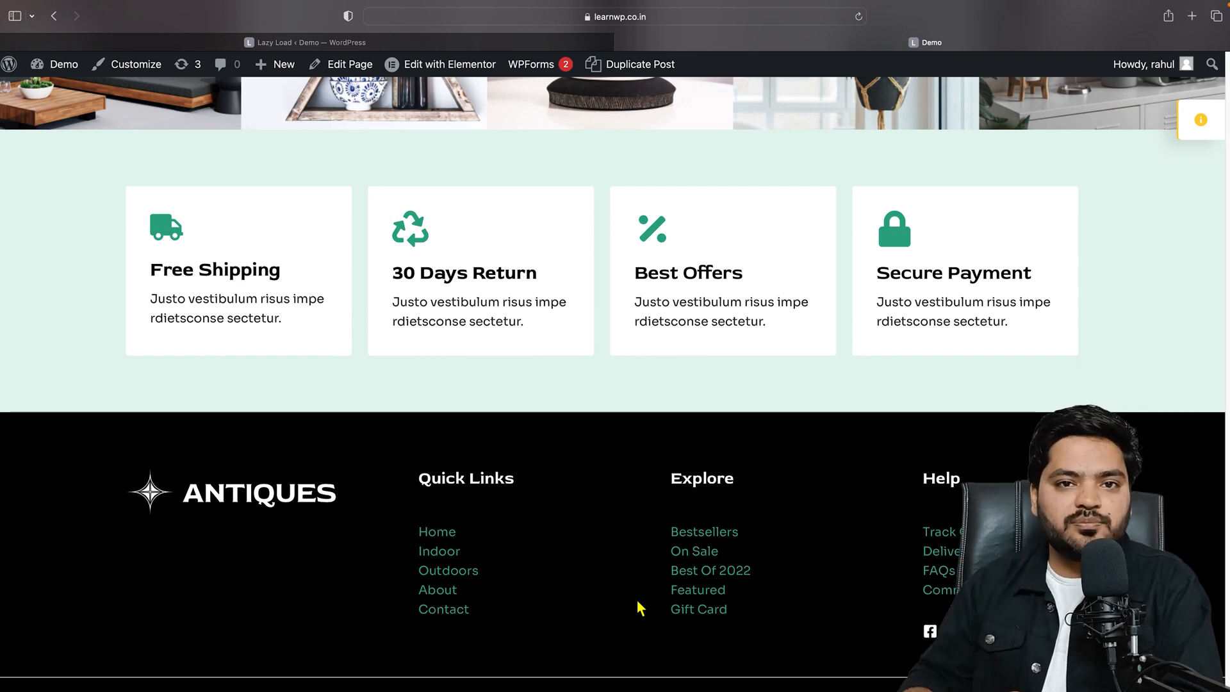
- Return to Smush's Lazy Load page in the WordPress admin and activate lazy loading
click(424, 42)
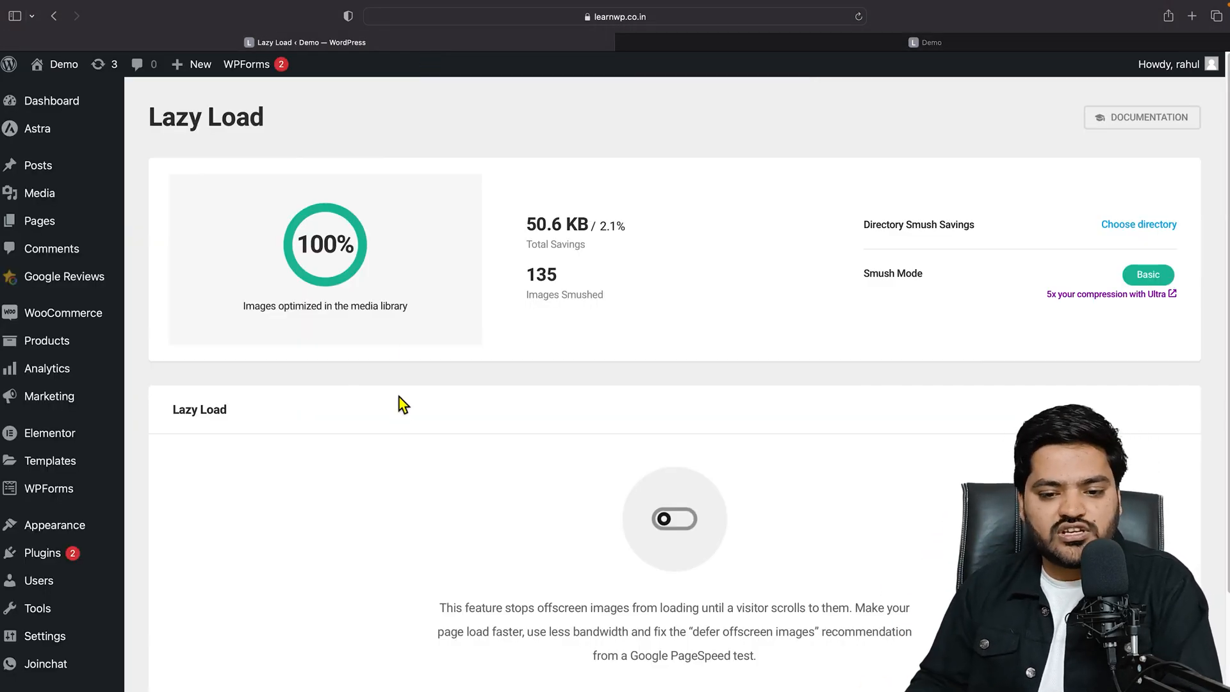
scroll(399, 410, down, 5)
click(680, 474)
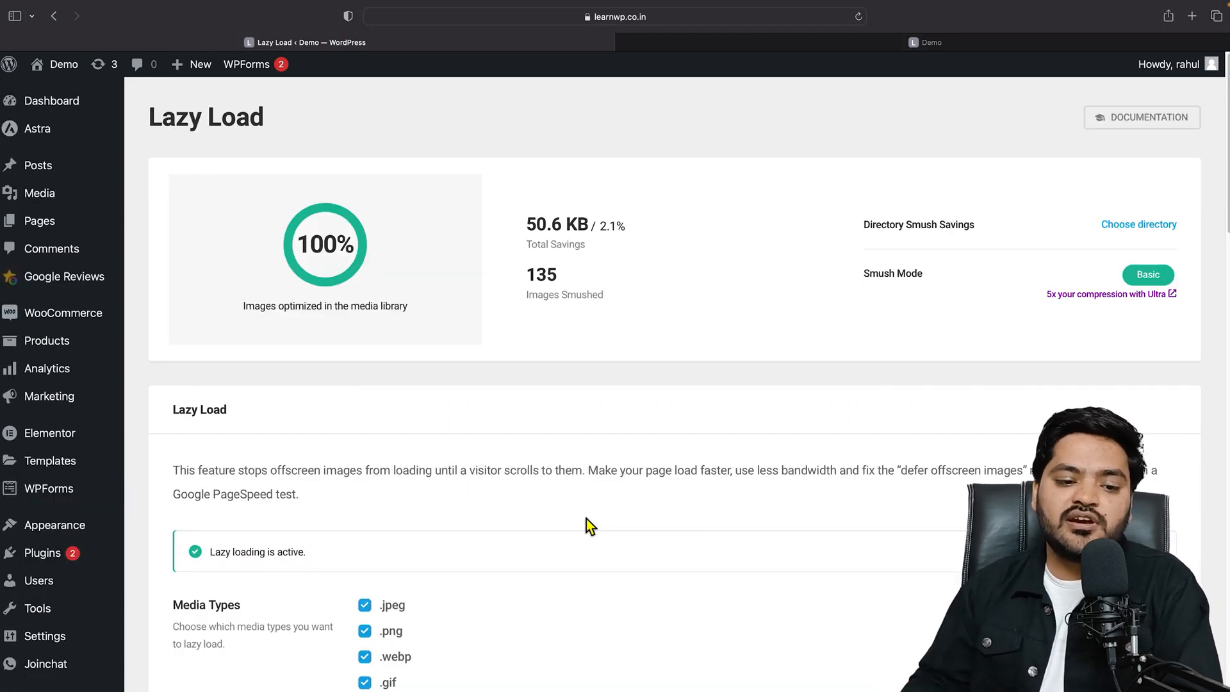
- Enable native lazy loading in Smush's Lazy Load settings and save the changes
scroll(583, 532, down, 6)
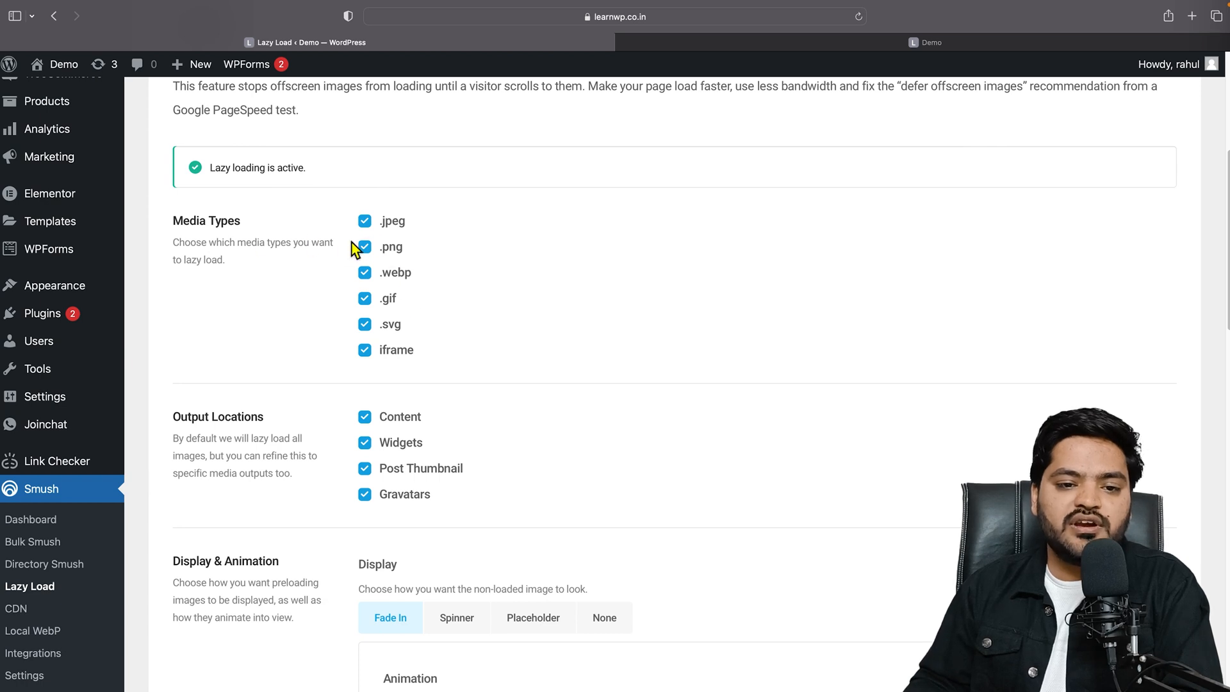
scroll(427, 372, down, 2)
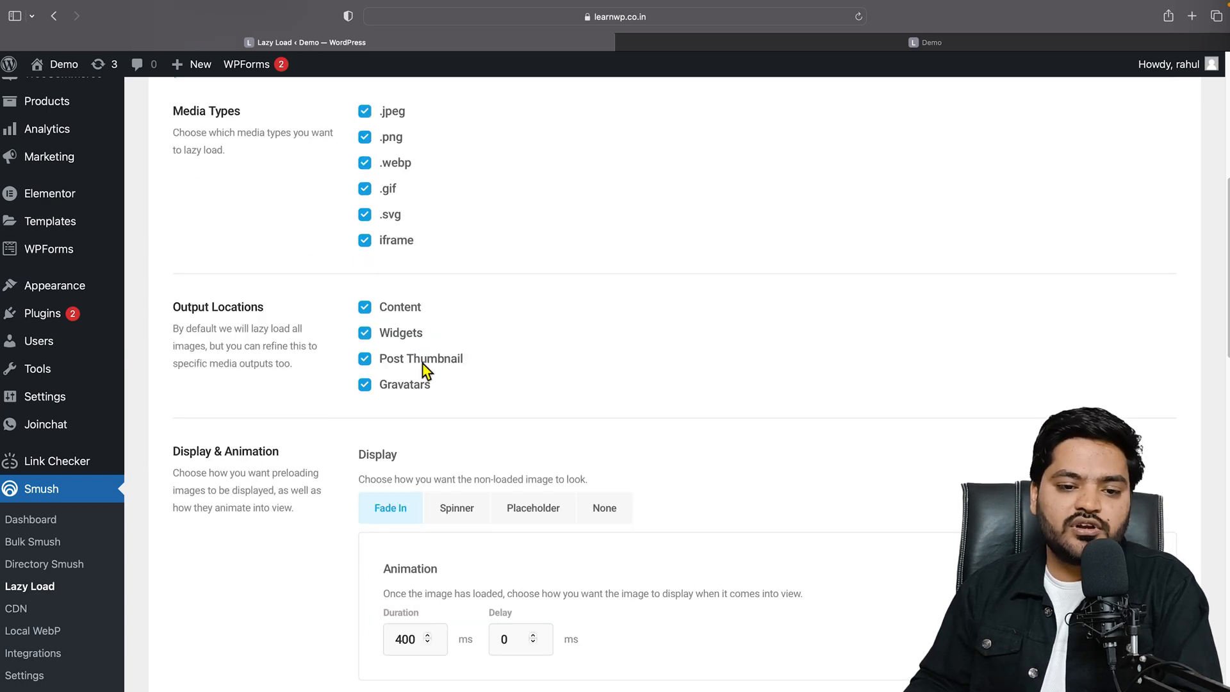
scroll(432, 403, down, 2)
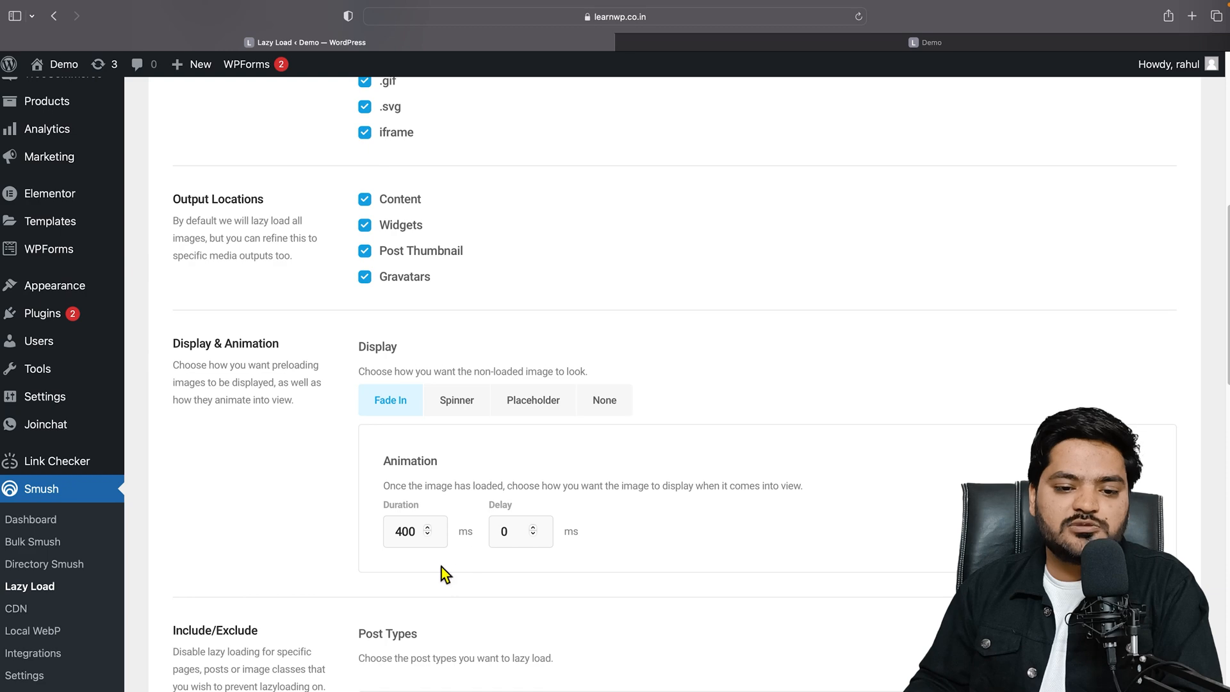
scroll(475, 541, down, 3)
scroll(500, 503, down, 15)
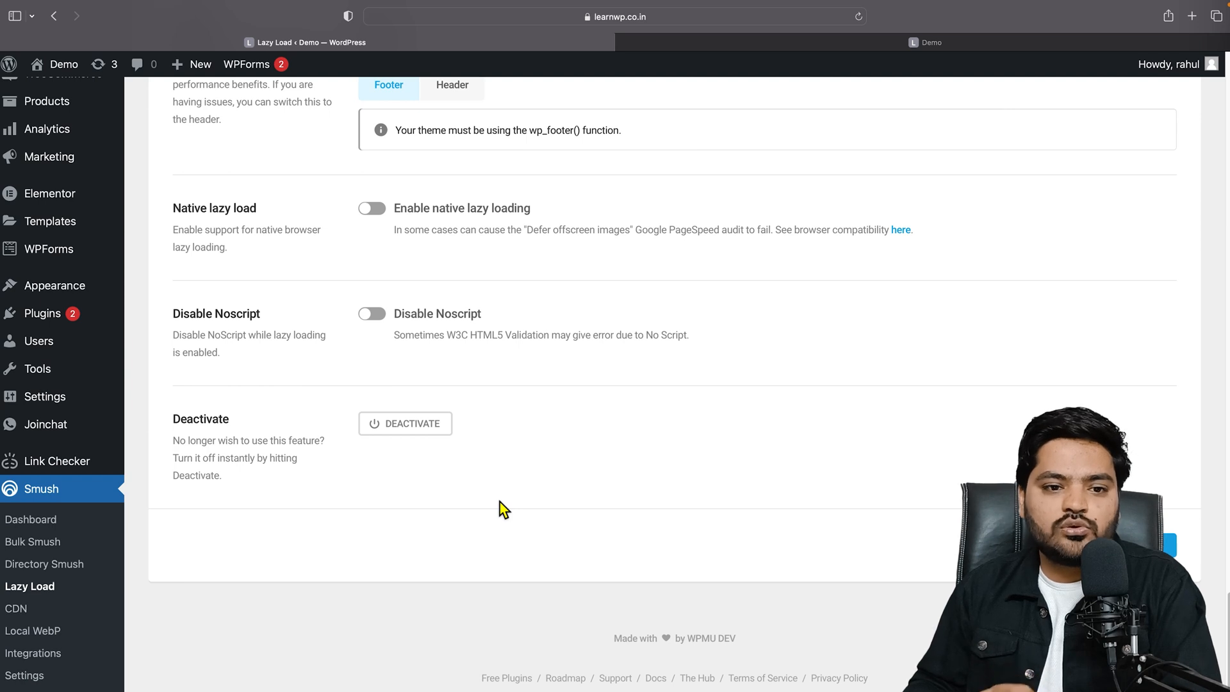
scroll(503, 509, up, 2)
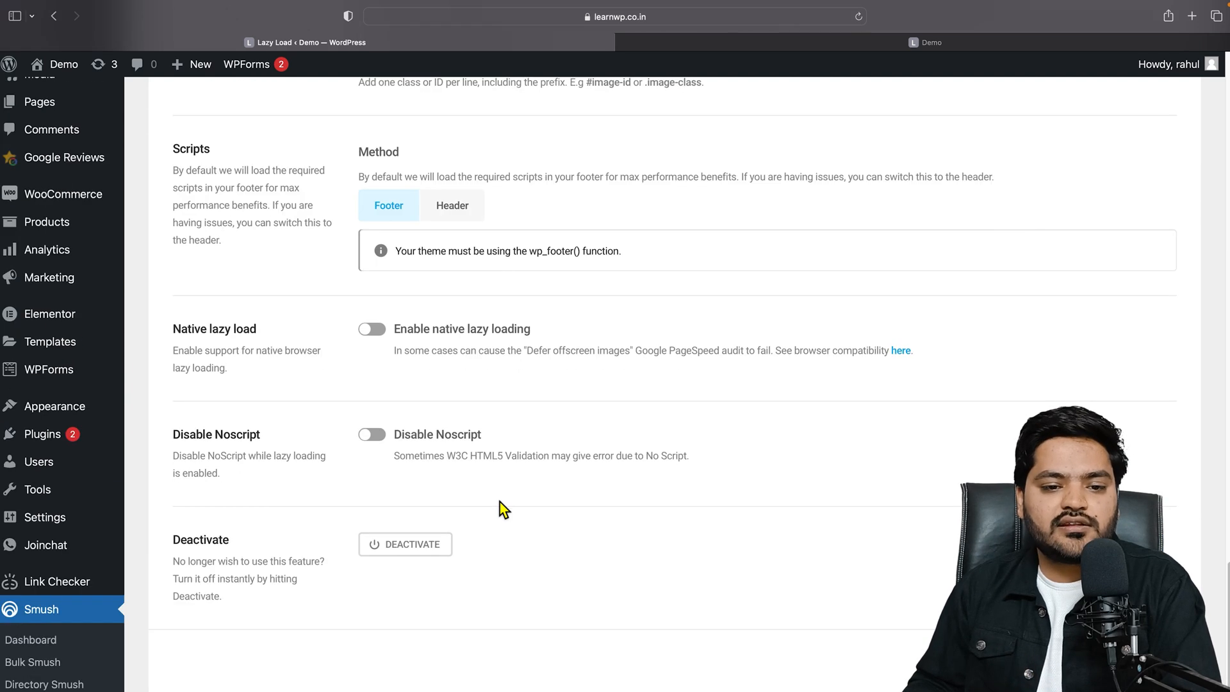
click(375, 329)
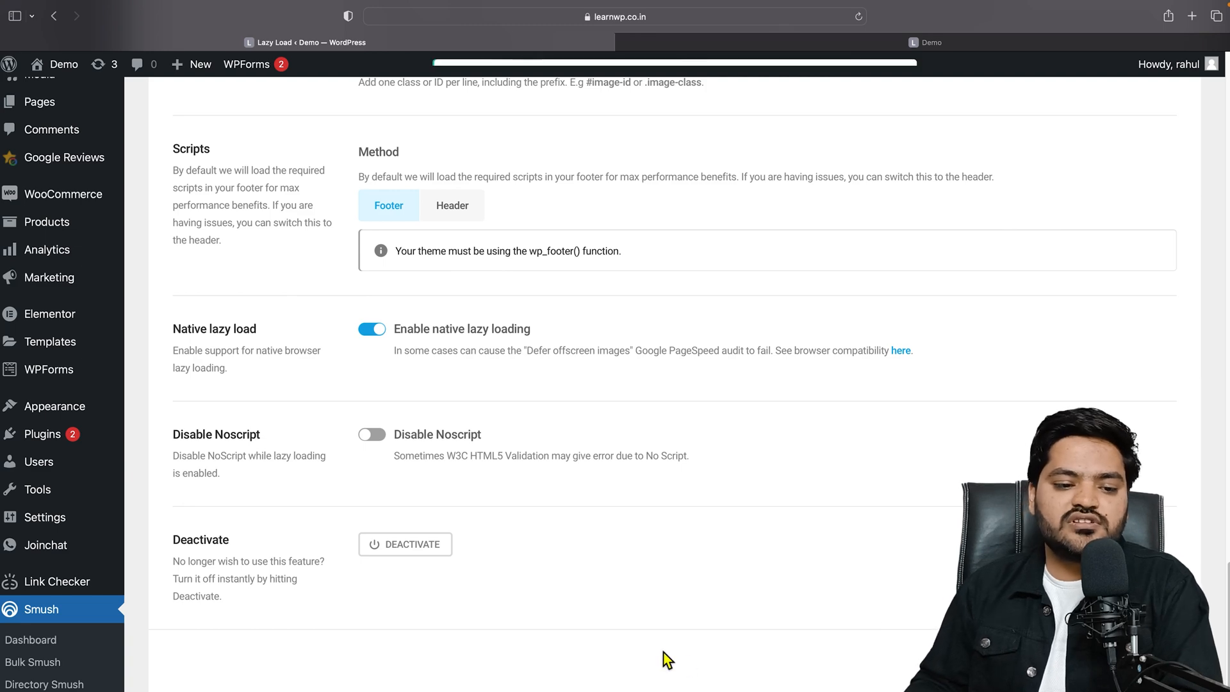
scroll(513, 645, down, 2)
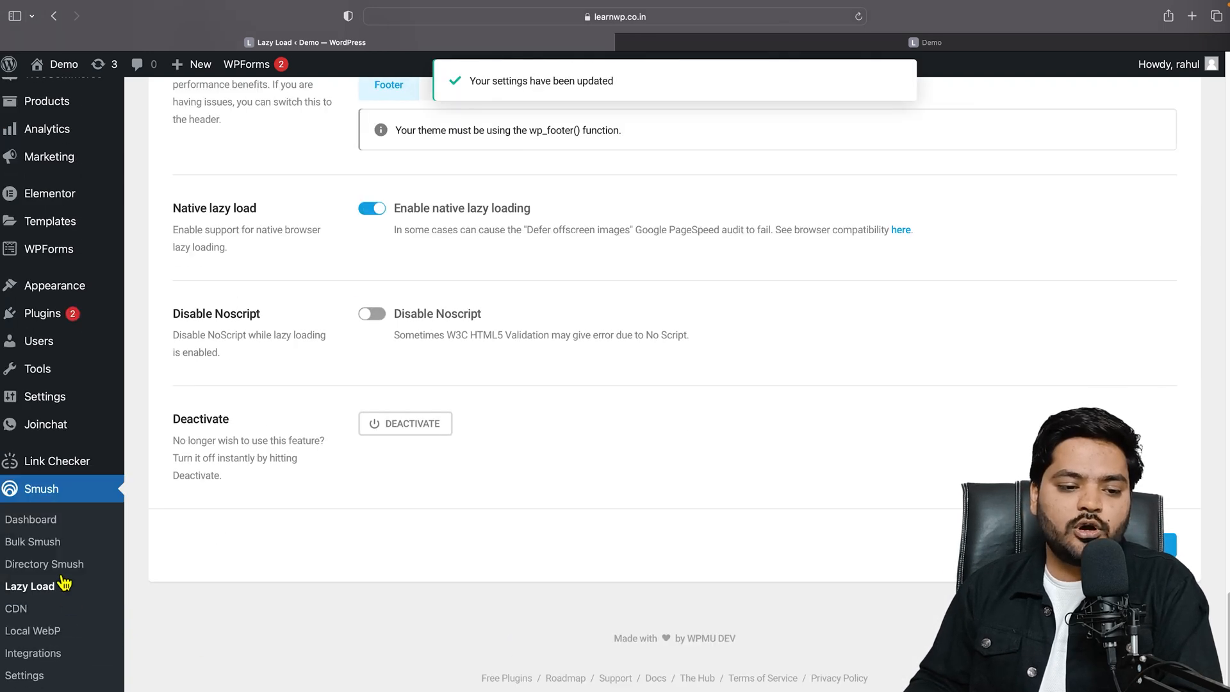
- Review the Lazy Load page's post types, media types, output locations and display animation options
scroll(672, 501, up, 15)
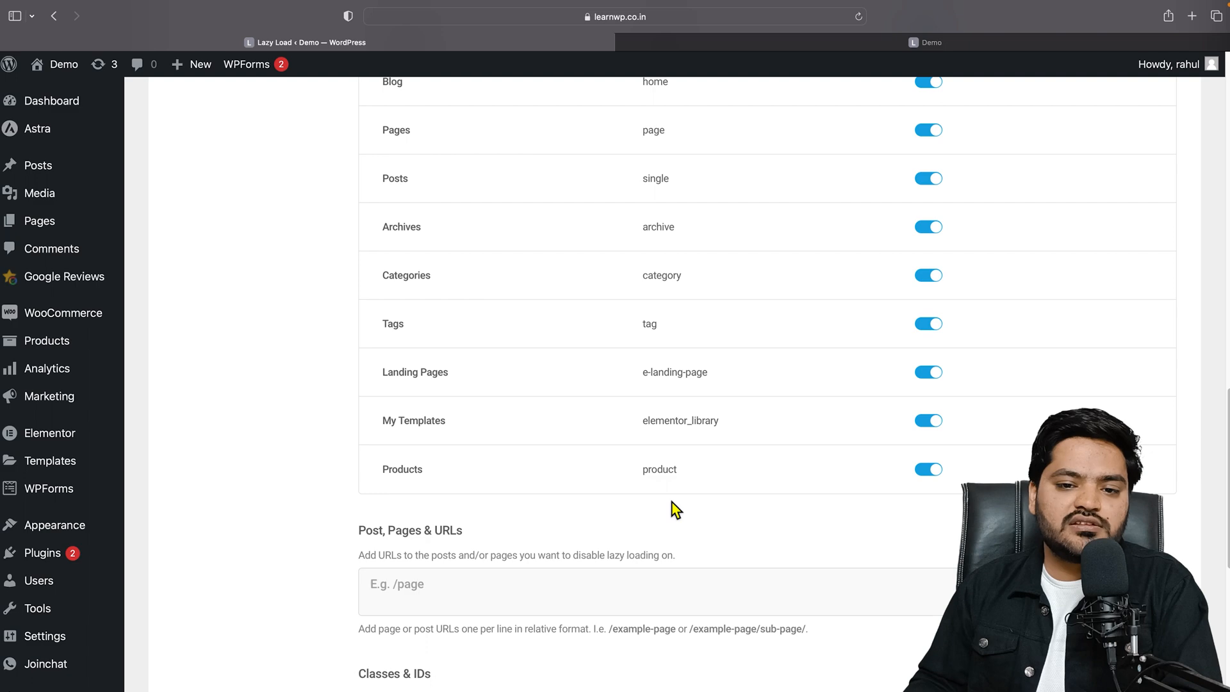
scroll(674, 510, up, 2)
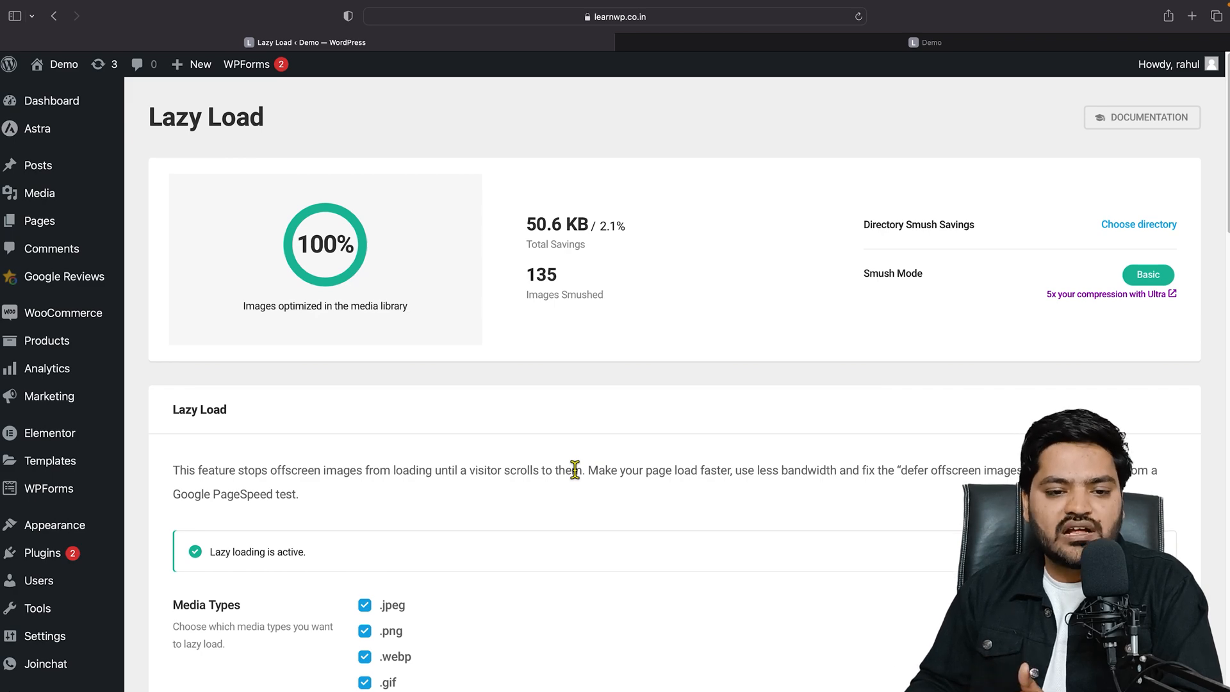
scroll(574, 469, down, 10)
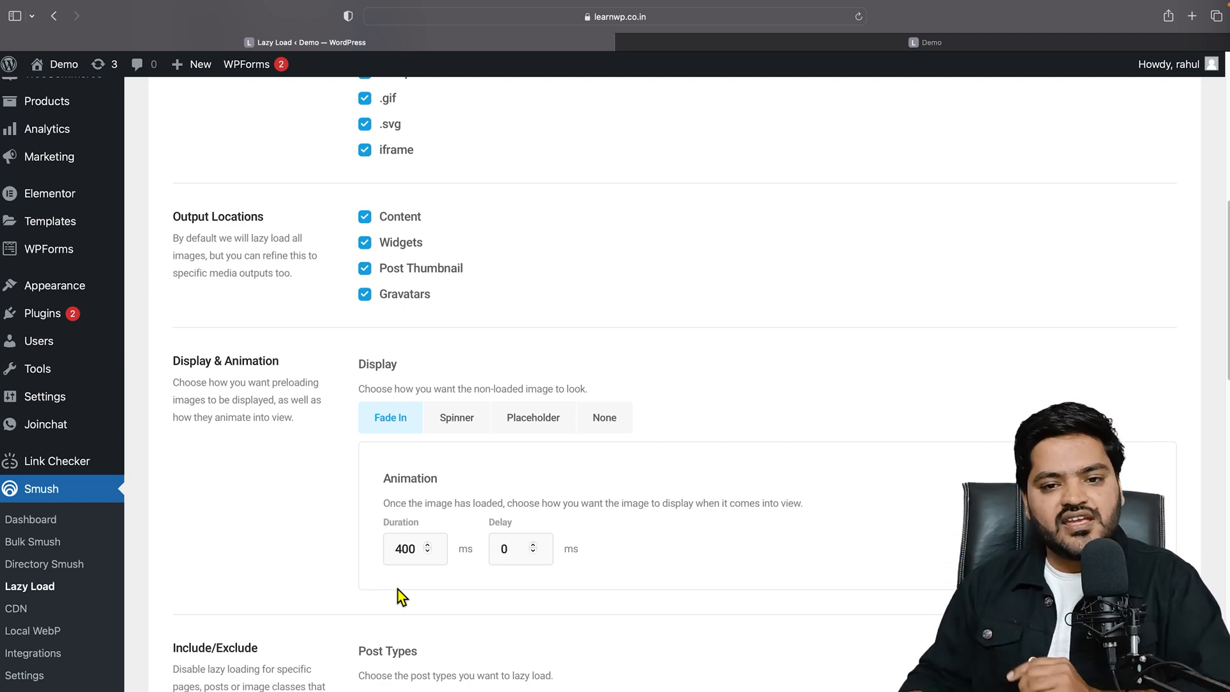
- Open Google in a new browser tab and search for "tiny png"
click(1191, 15)
text(google)
key(Return)
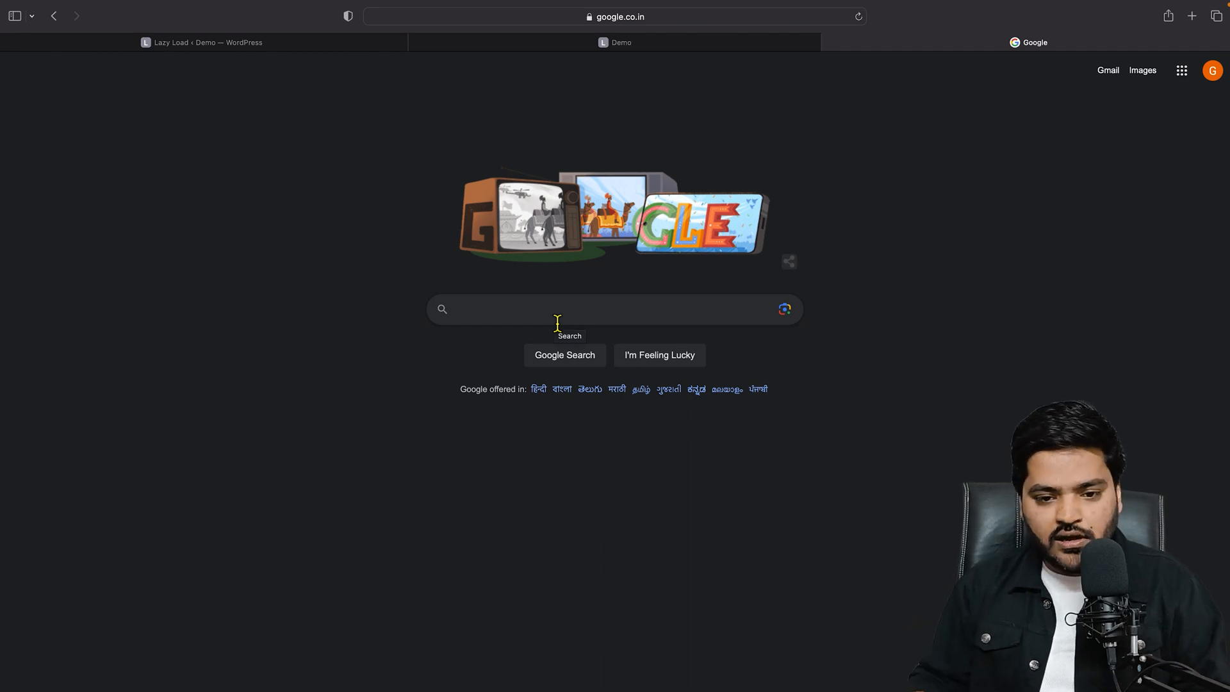
text(tiny png)
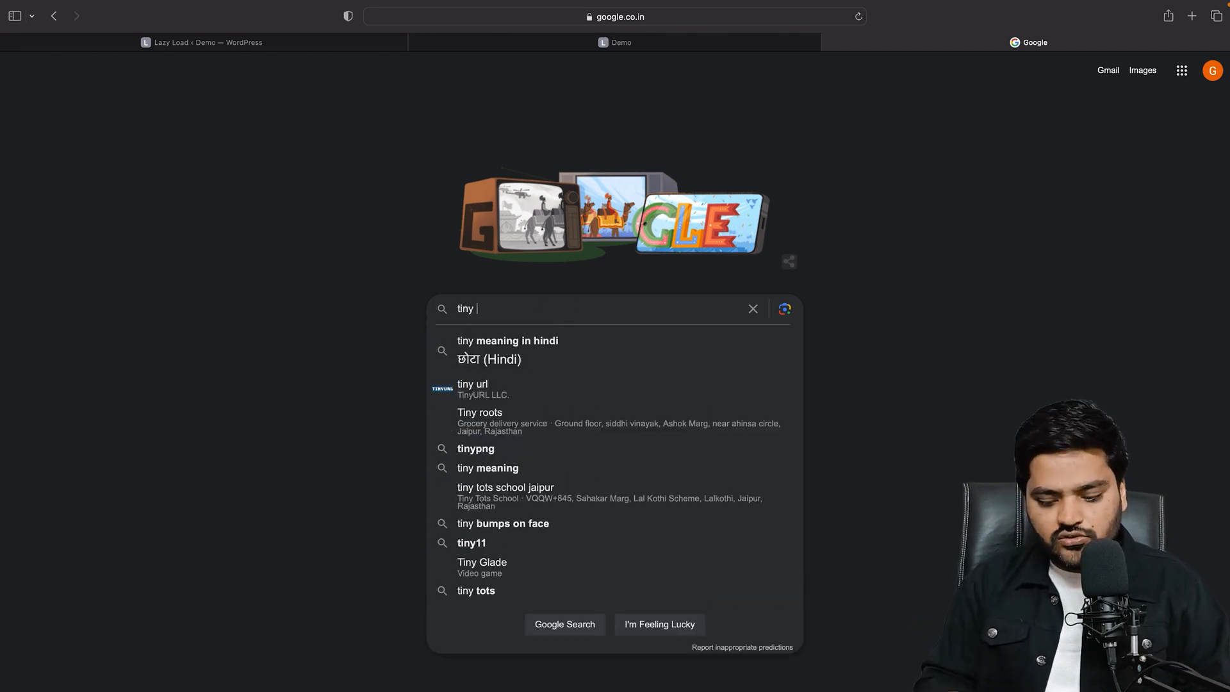
key(Return)
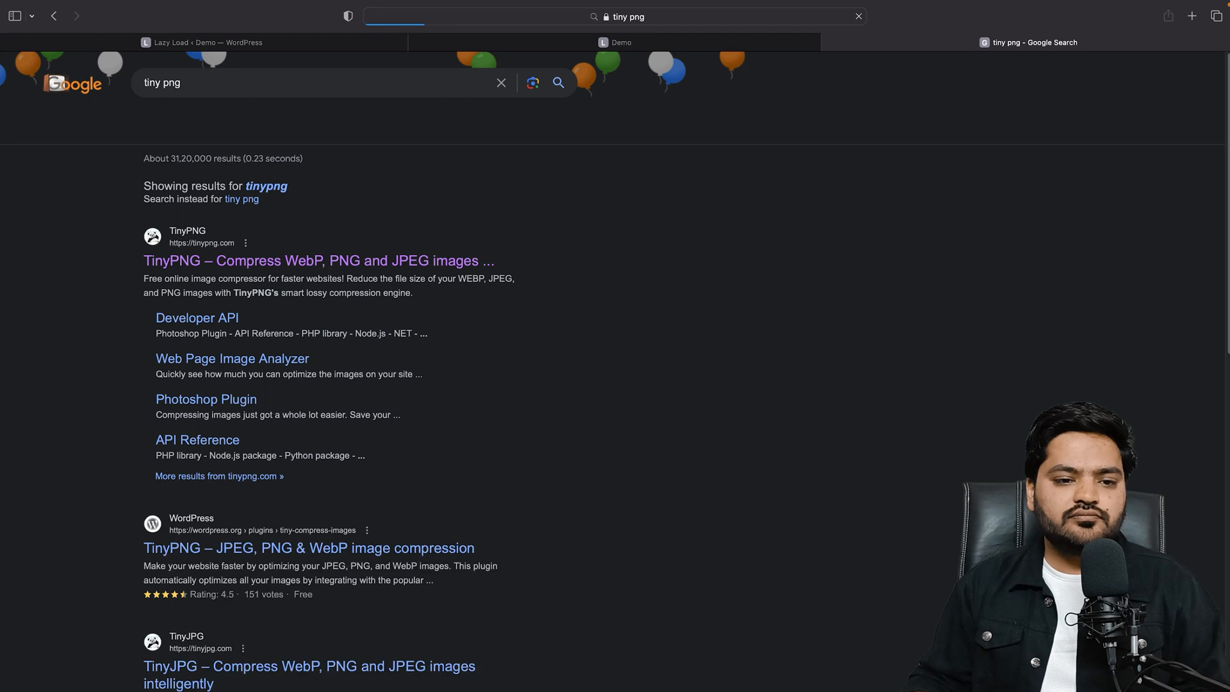